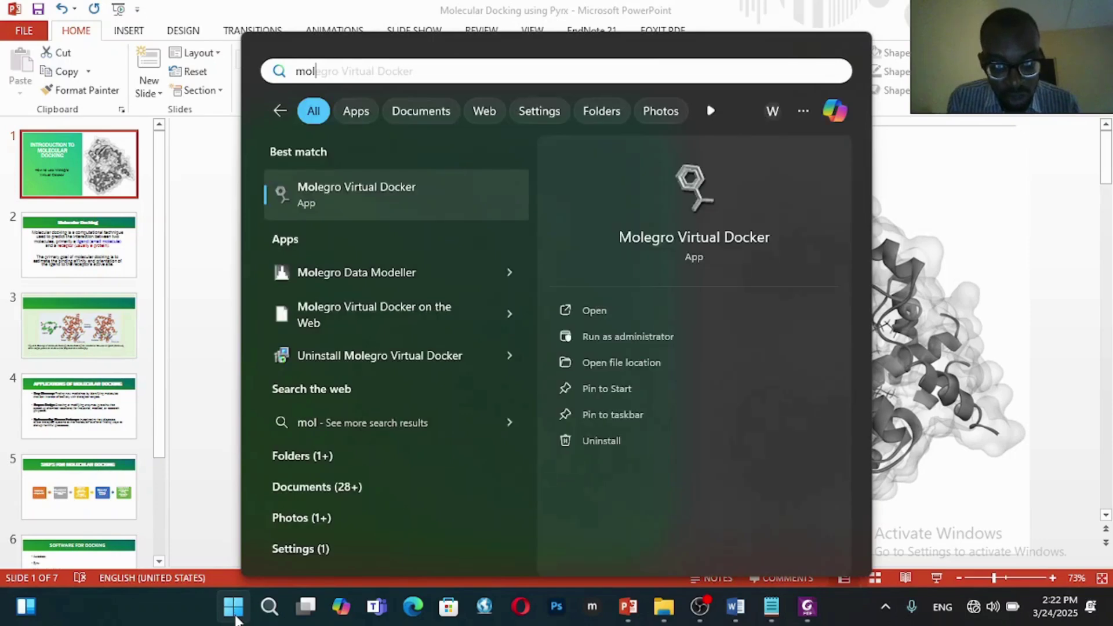
Search the Start menu for 'moleg', launch Molegro Virtual Docker and maximize its window
{"action": "type", "text": "gro"}
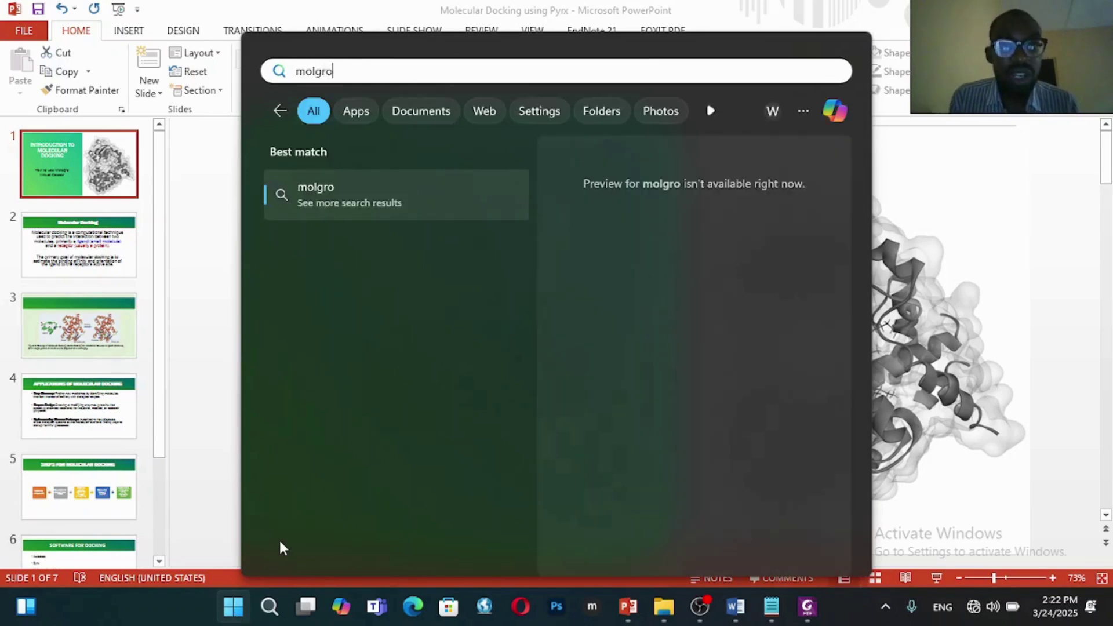
{"action": "key", "text": "BackSpace"}
{"action": "key", "text": "BackSpace"}
{"action": "key", "text": "BackSpace"}
{"action": "type", "text": "eg"}
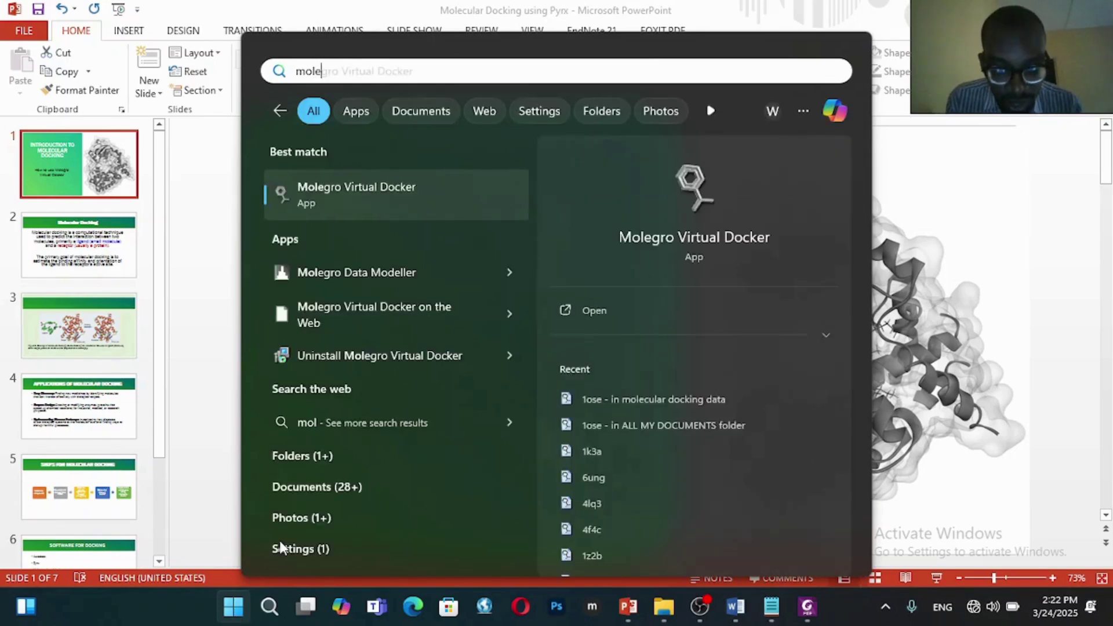
{"action": "left_click", "coordinate": [398, 204]}
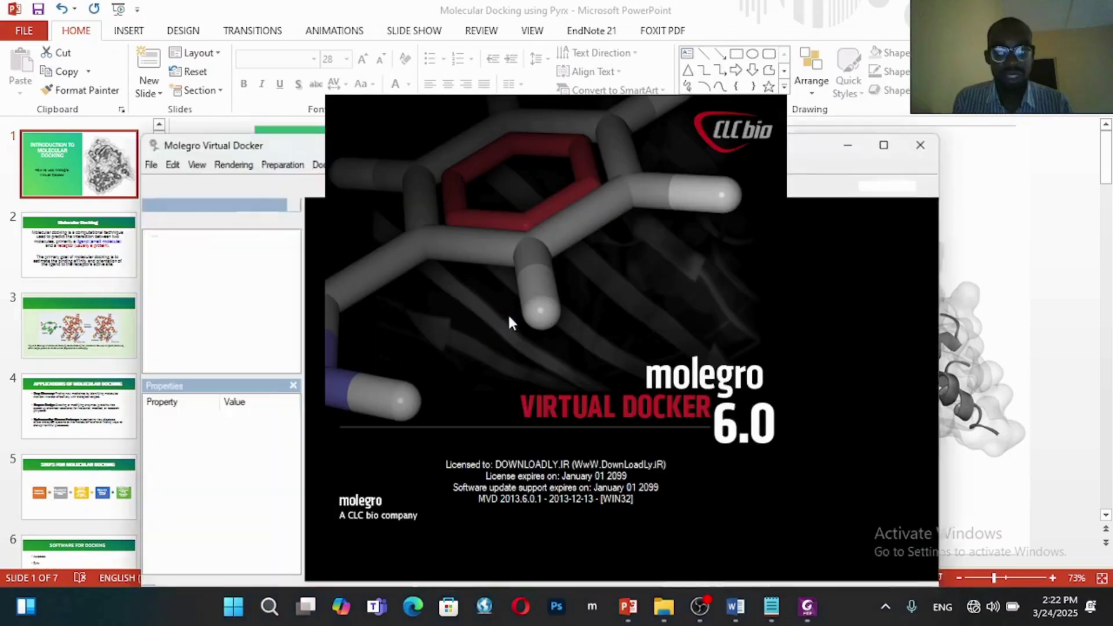
{"action": "left_click", "coordinate": [893, 141]}
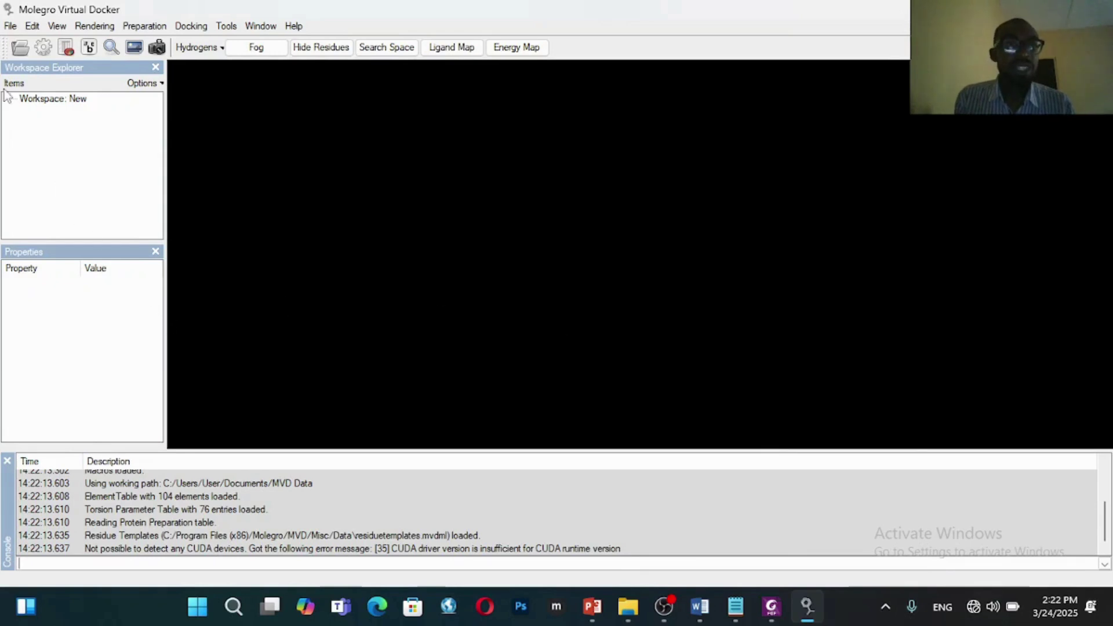
Choose the 1ose protein and finasteride files from Documents > molecular docking data for import
{"action": "left_click", "coordinate": [8, 26]}
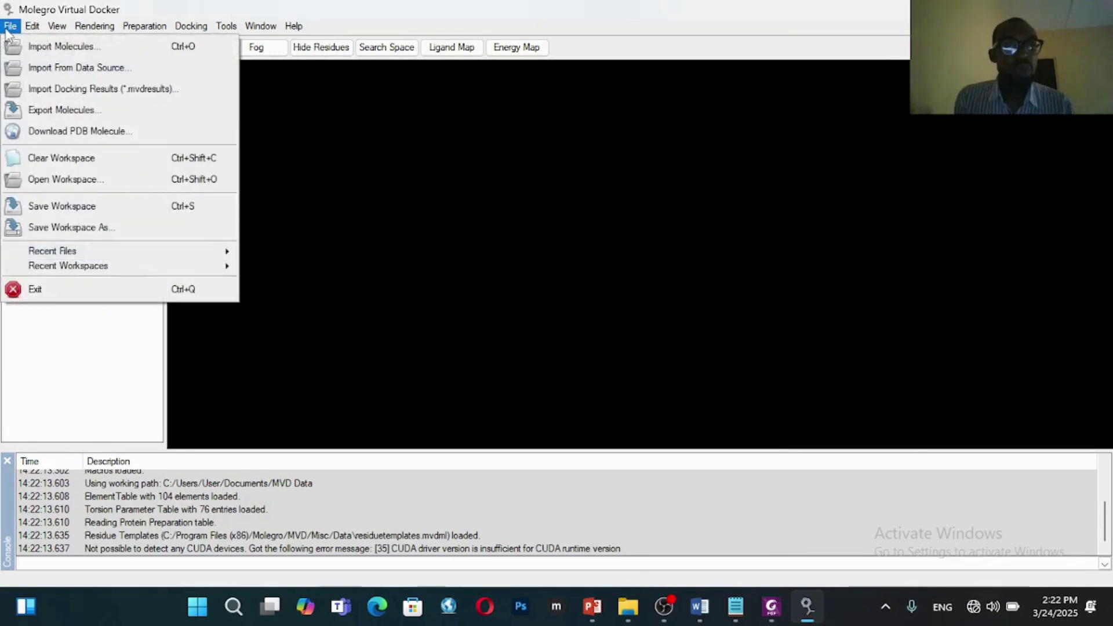
{"action": "left_click", "coordinate": [58, 46]}
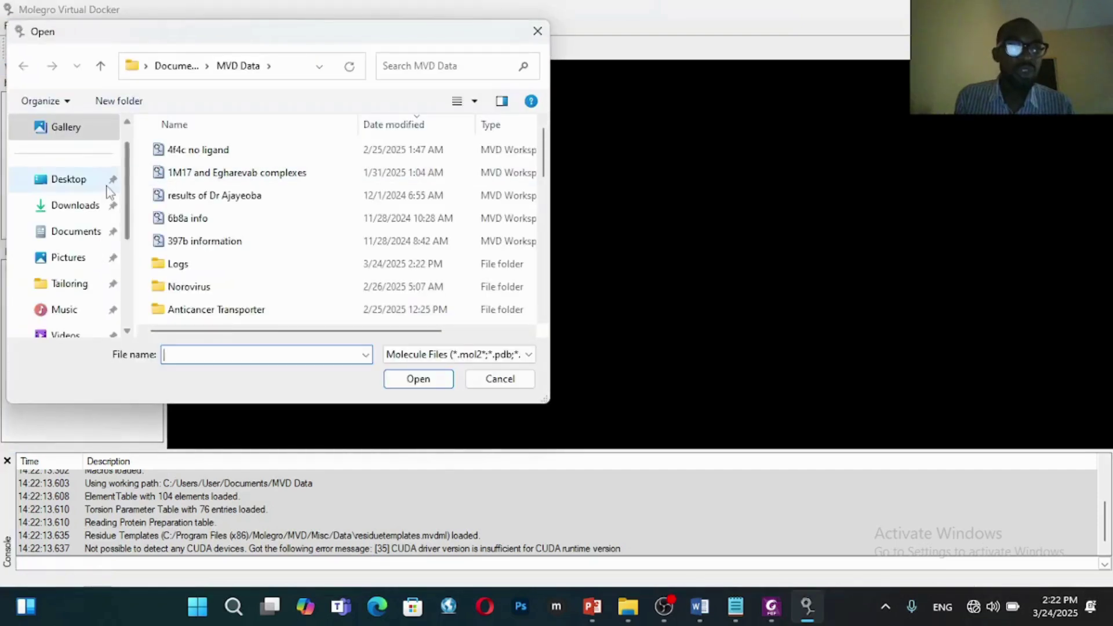
{"action": "left_click", "coordinate": [87, 231]}
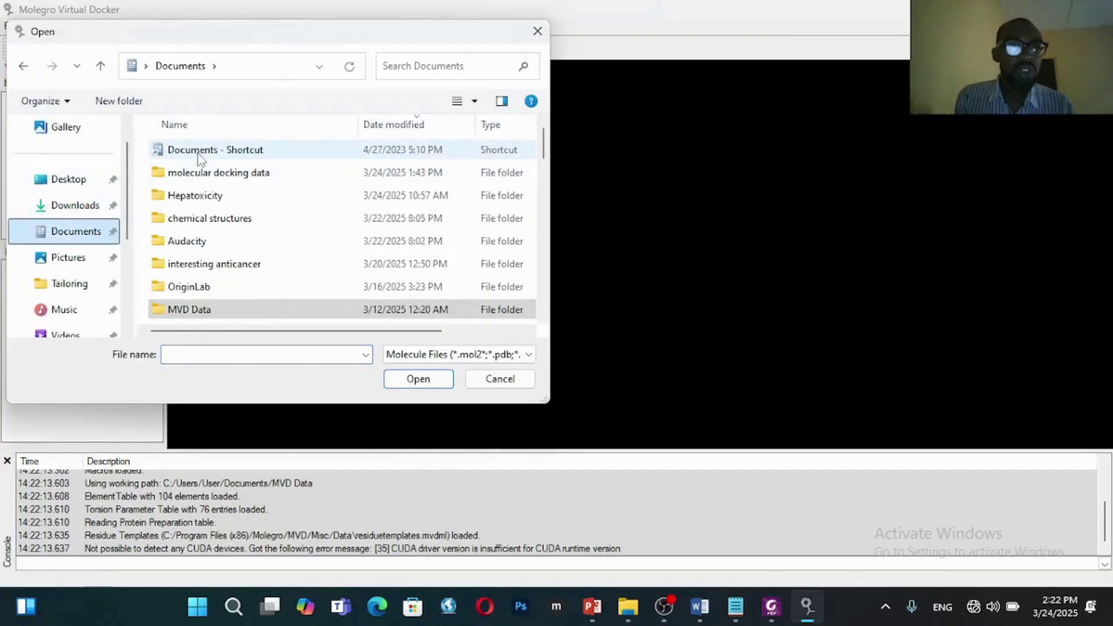
{"action": "double_click", "coordinate": [194, 173]}
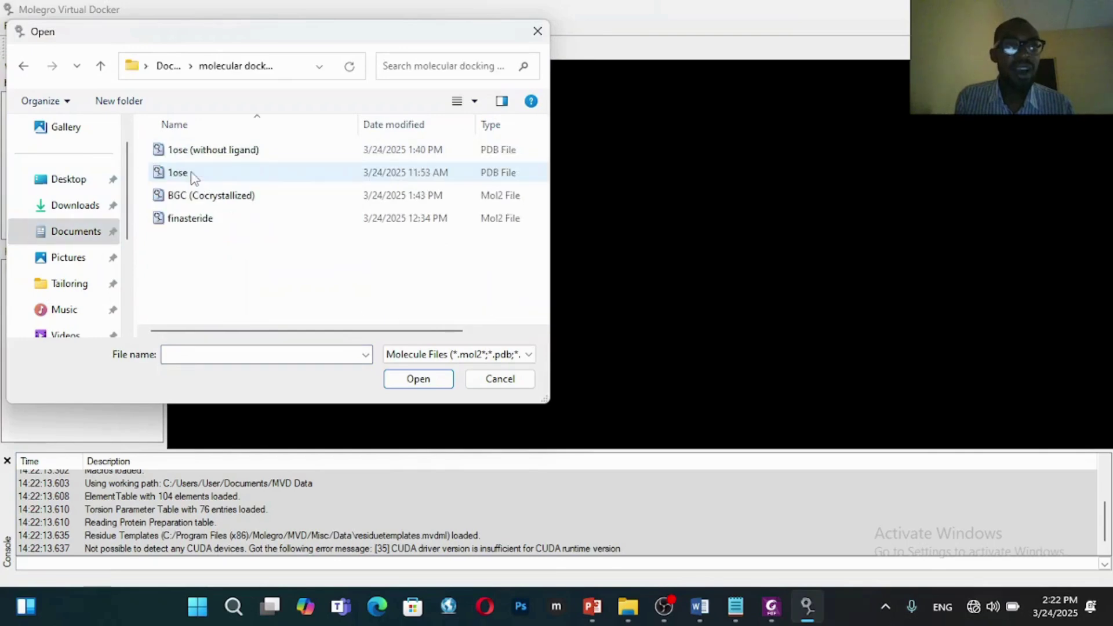
{"action": "left_click", "coordinate": [212, 152]}
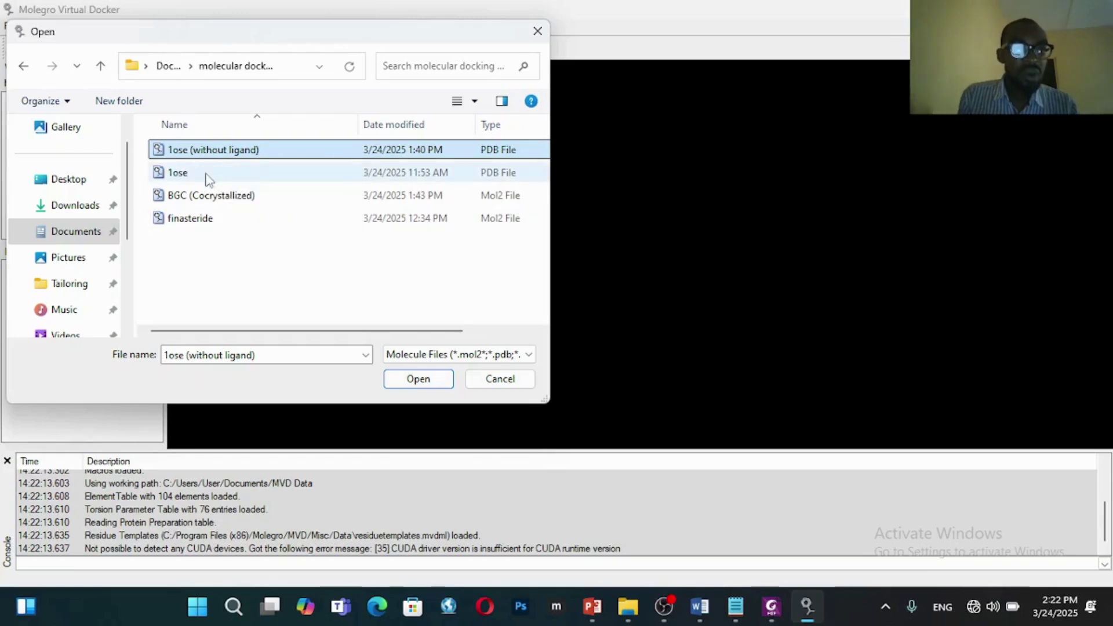
{"action": "left_click", "coordinate": [209, 174]}
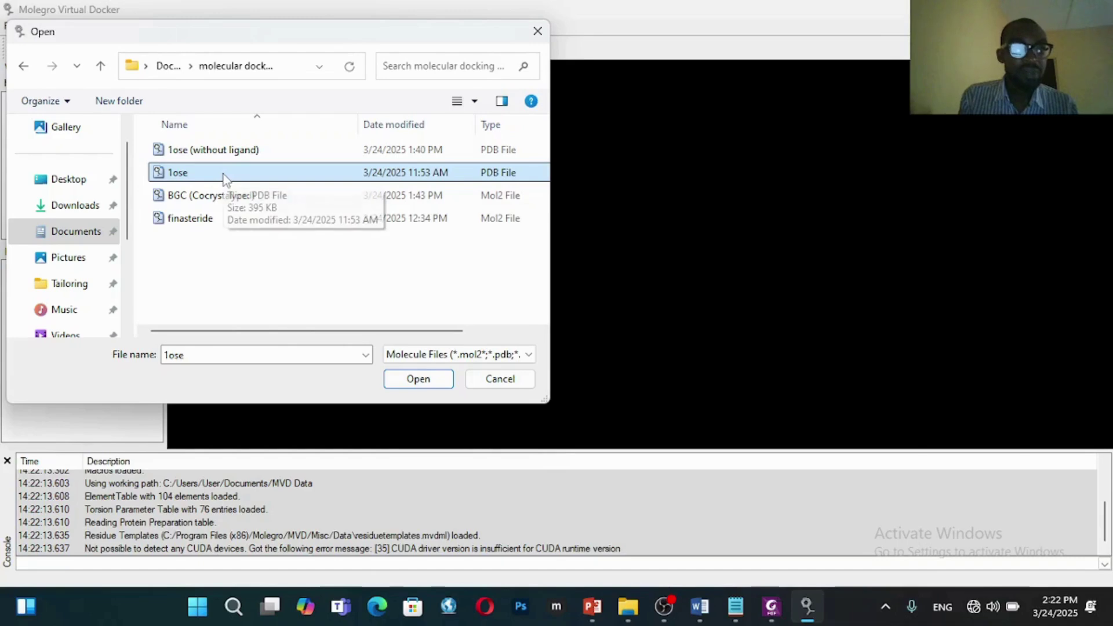
{"action": "left_click", "coordinate": [193, 224], "text": "ctrl"}
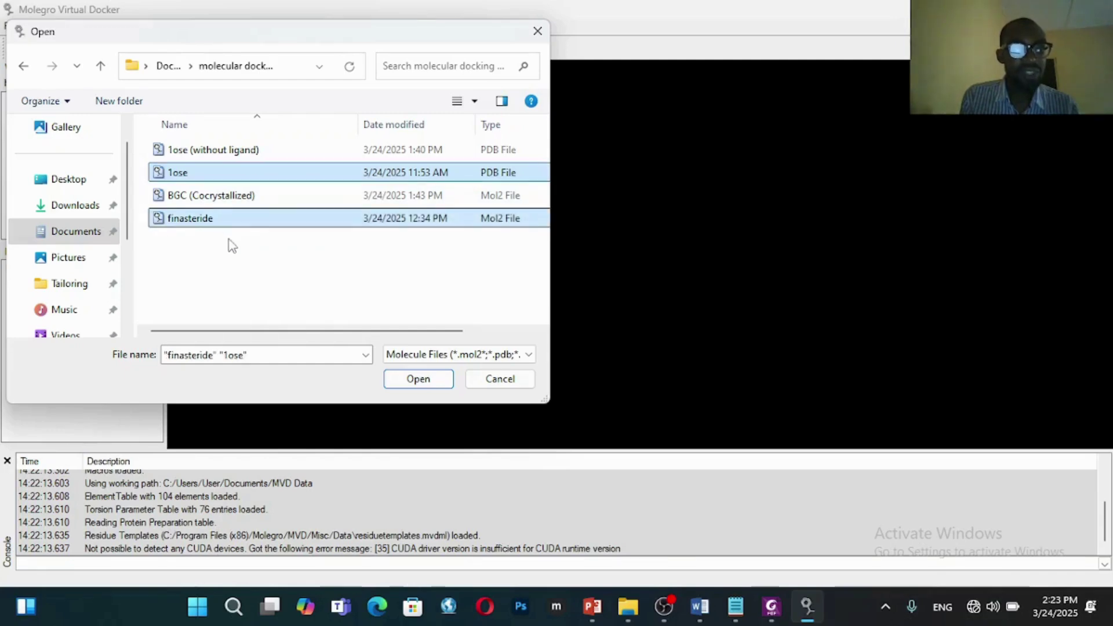
{"action": "left_click", "coordinate": [404, 384]}
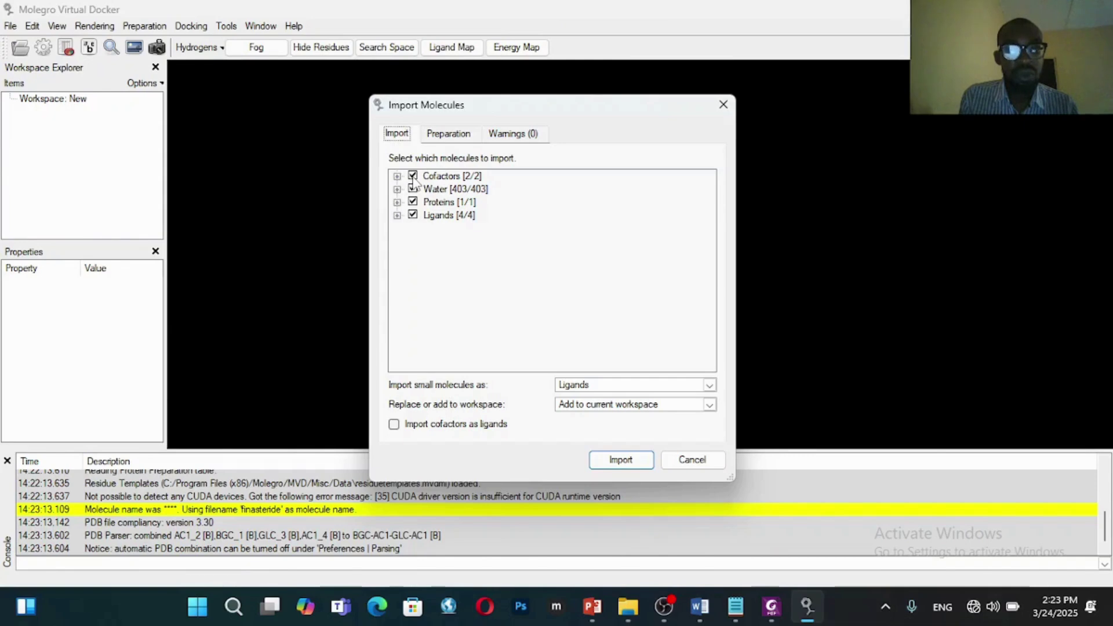
Import 1ose with finasteride and BGC_996, excluding cofactors, water, PCA_1 and BGC-AC1-GLC-AC1
{"action": "left_click", "coordinate": [413, 177]}
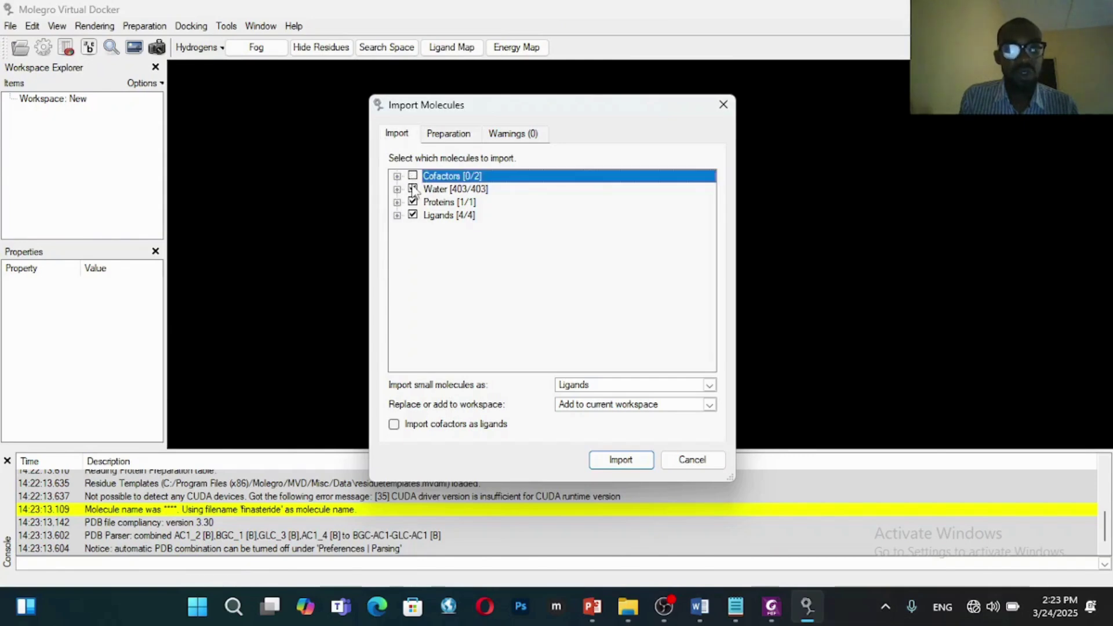
{"action": "left_click", "coordinate": [413, 189]}
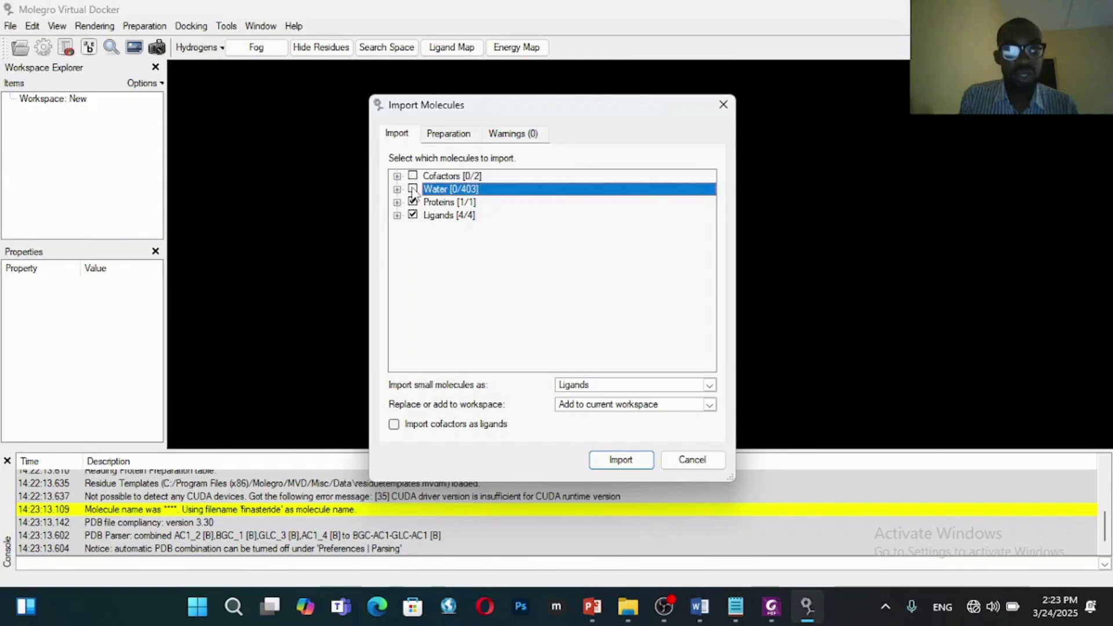
{"action": "left_click", "coordinate": [398, 215]}
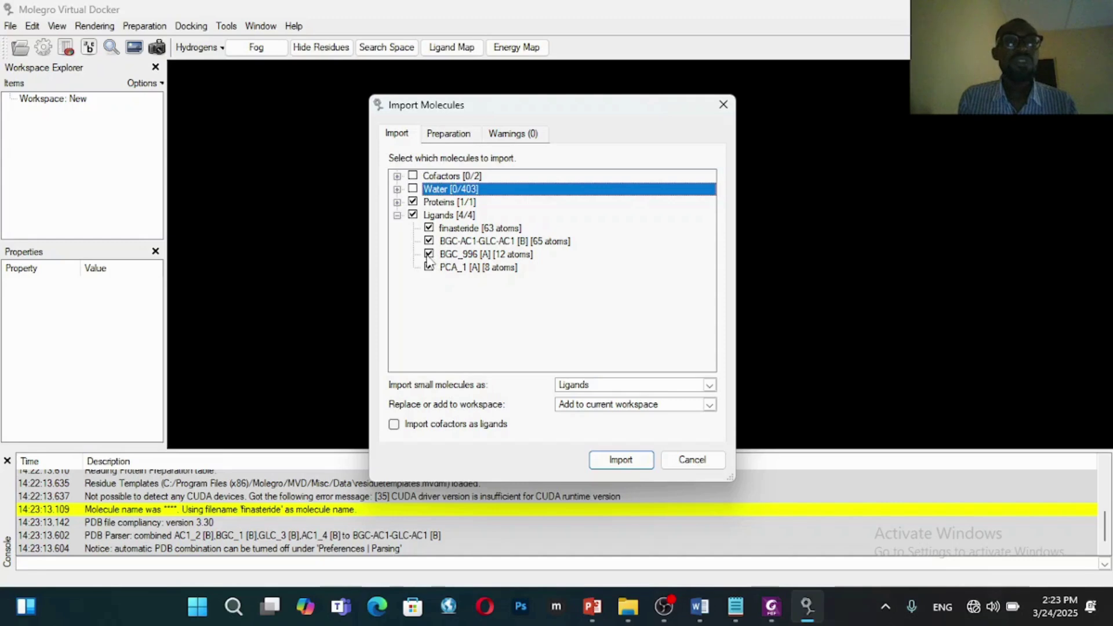
{"action": "left_click", "coordinate": [429, 255]}
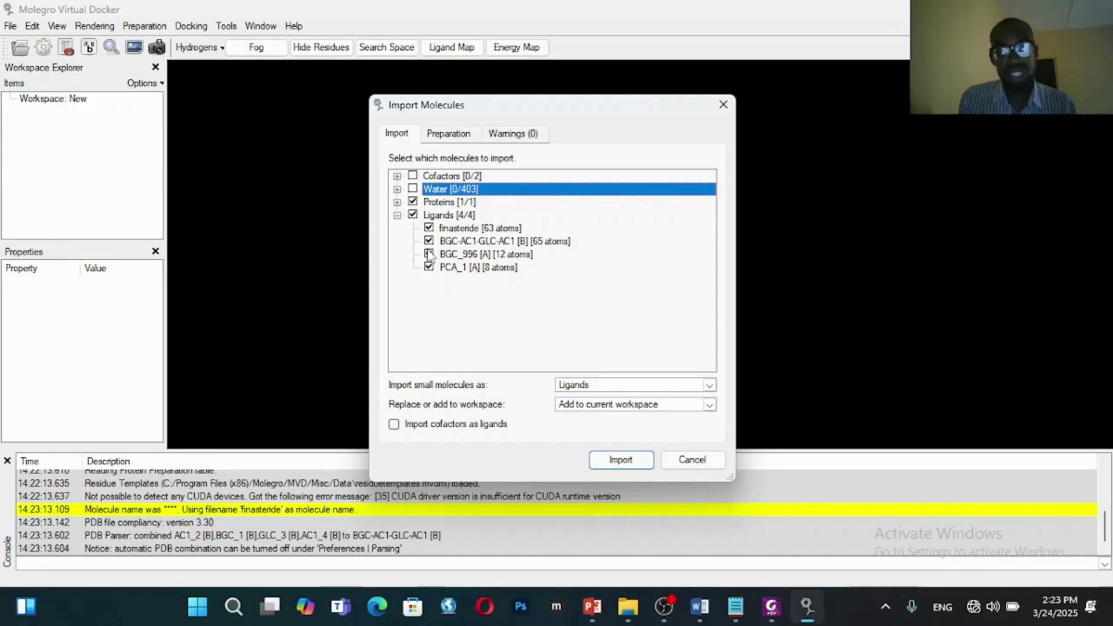
{"action": "left_click", "coordinate": [429, 254]}
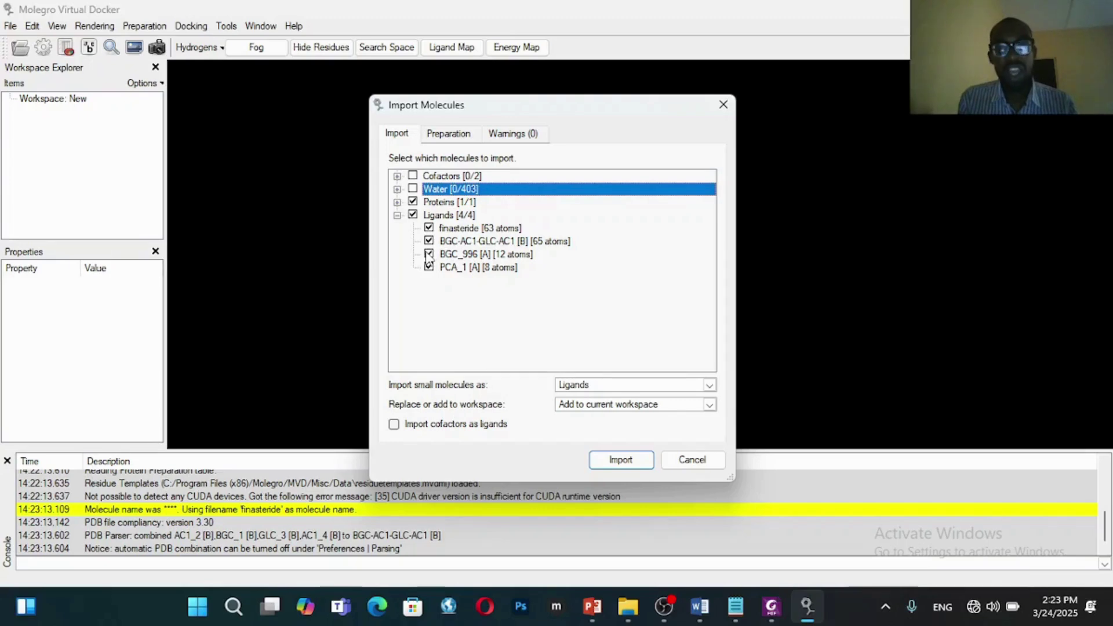
{"action": "left_click", "coordinate": [429, 254]}
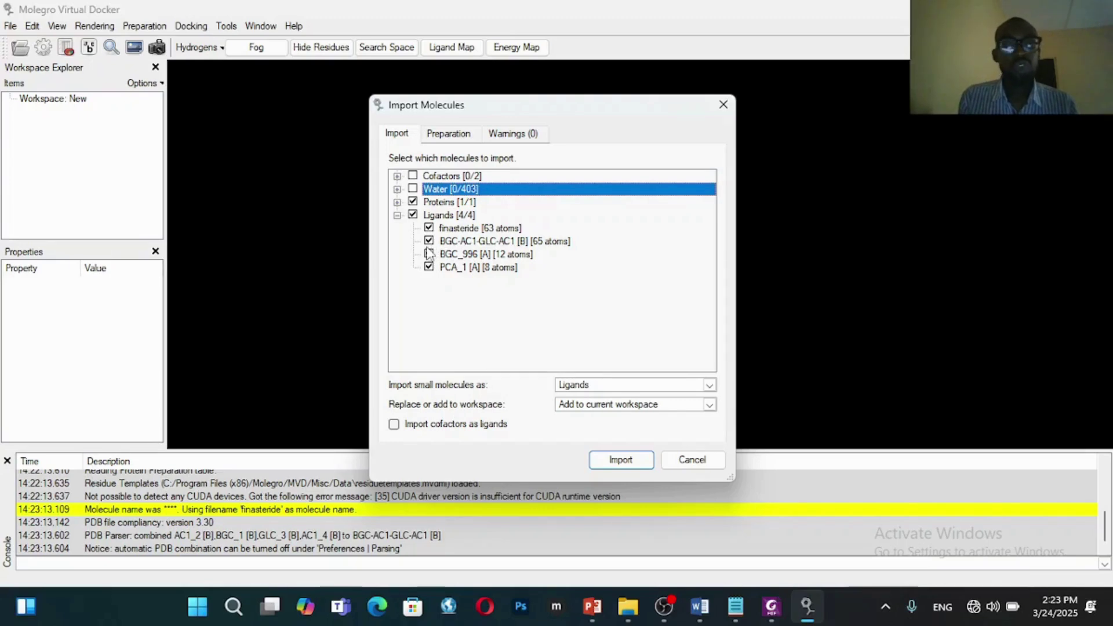
{"action": "left_click", "coordinate": [430, 255]}
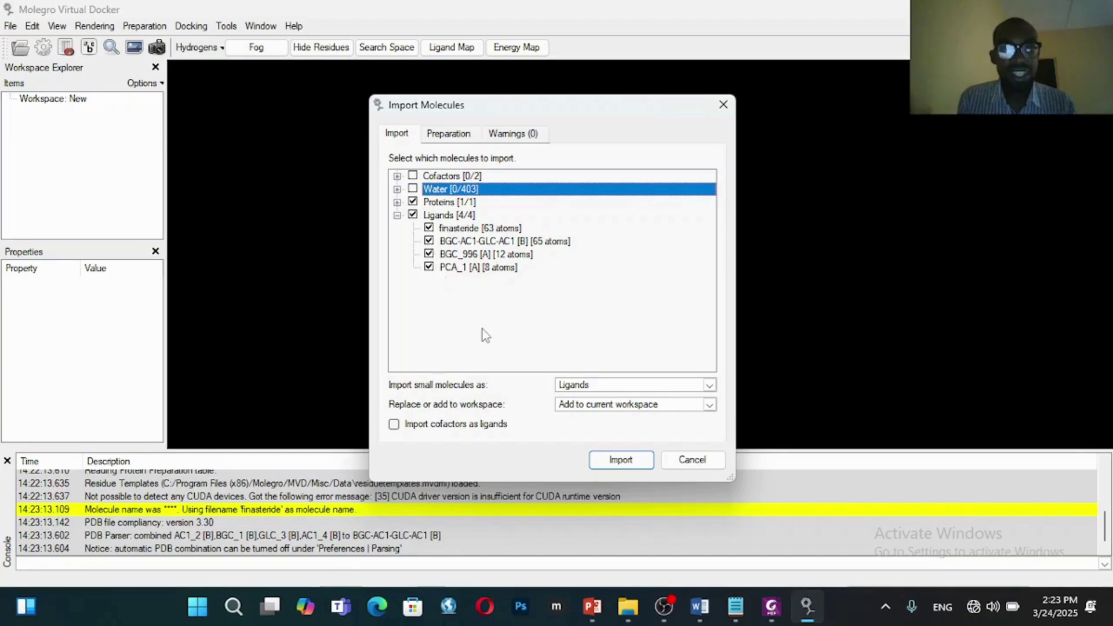
{"action": "left_click", "coordinate": [429, 268]}
{"action": "left_click", "coordinate": [429, 241]}
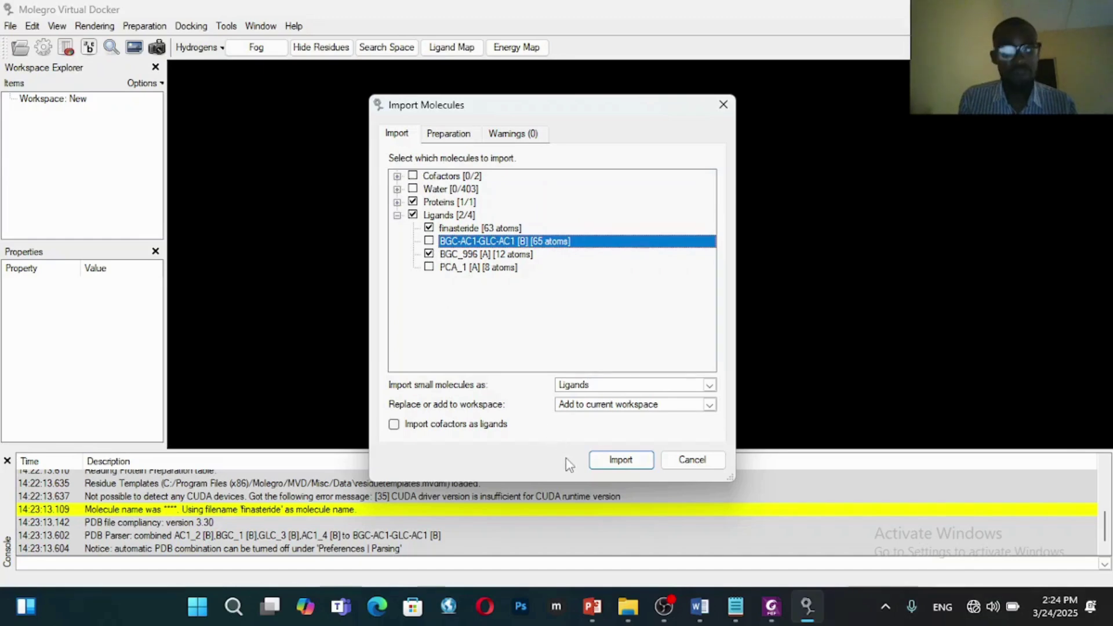
{"action": "left_click", "coordinate": [599, 466]}
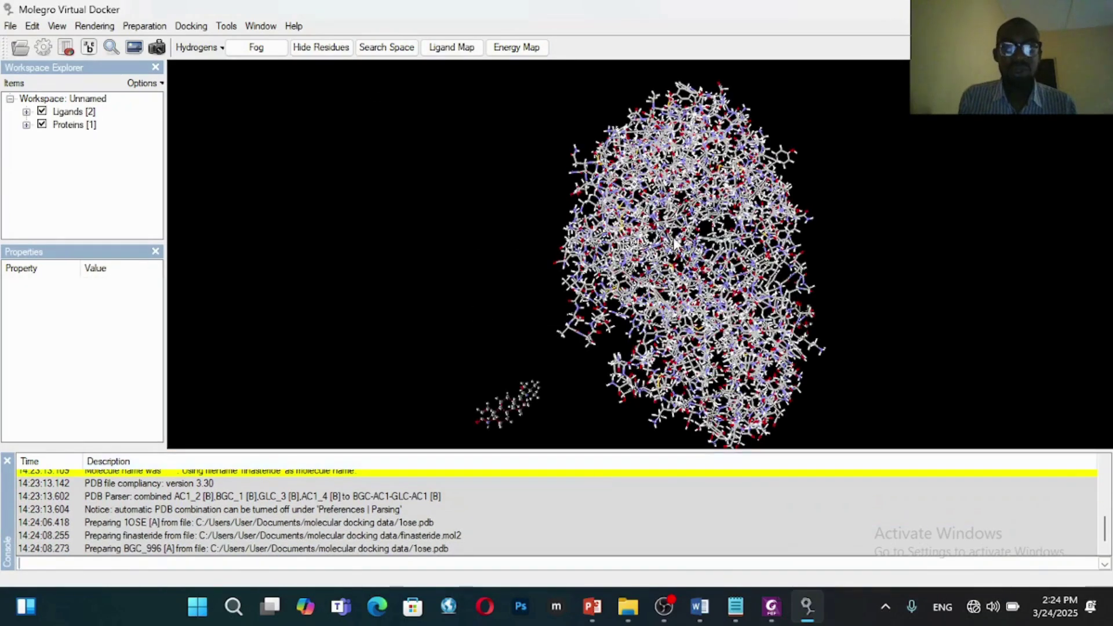
View the properties of finasteride and BGC_996 [A], then collapse the Ligands node
{"action": "left_click_drag", "start_coordinate": [675, 244], "coordinate": [579, 294]}
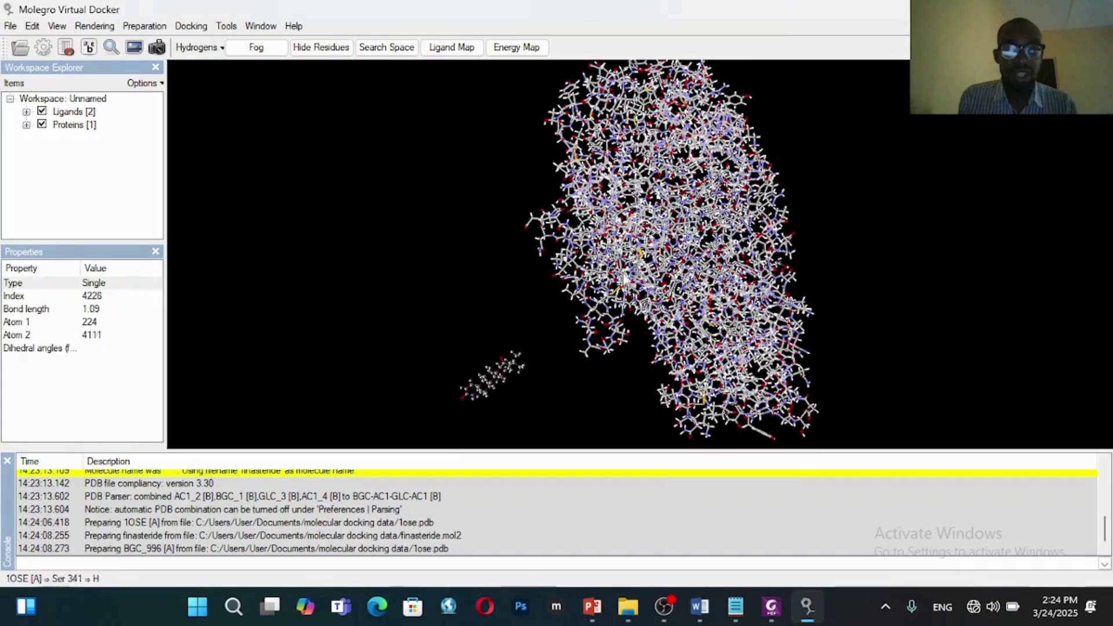
{"action": "left_click", "coordinate": [26, 112]}
{"action": "left_click", "coordinate": [26, 112]}
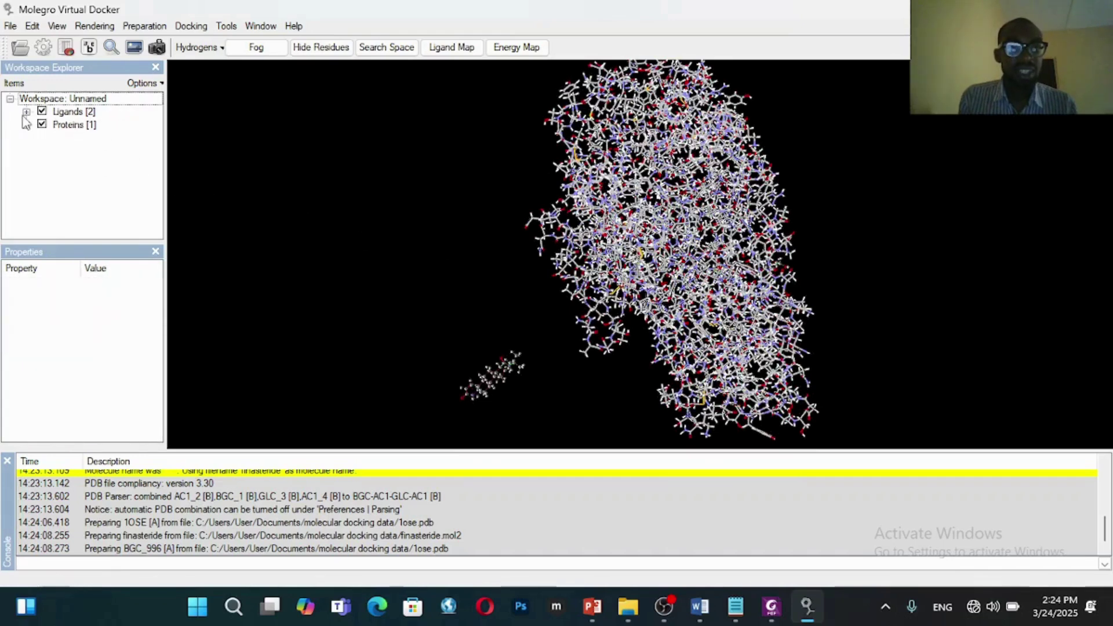
{"action": "left_click", "coordinate": [26, 111]}
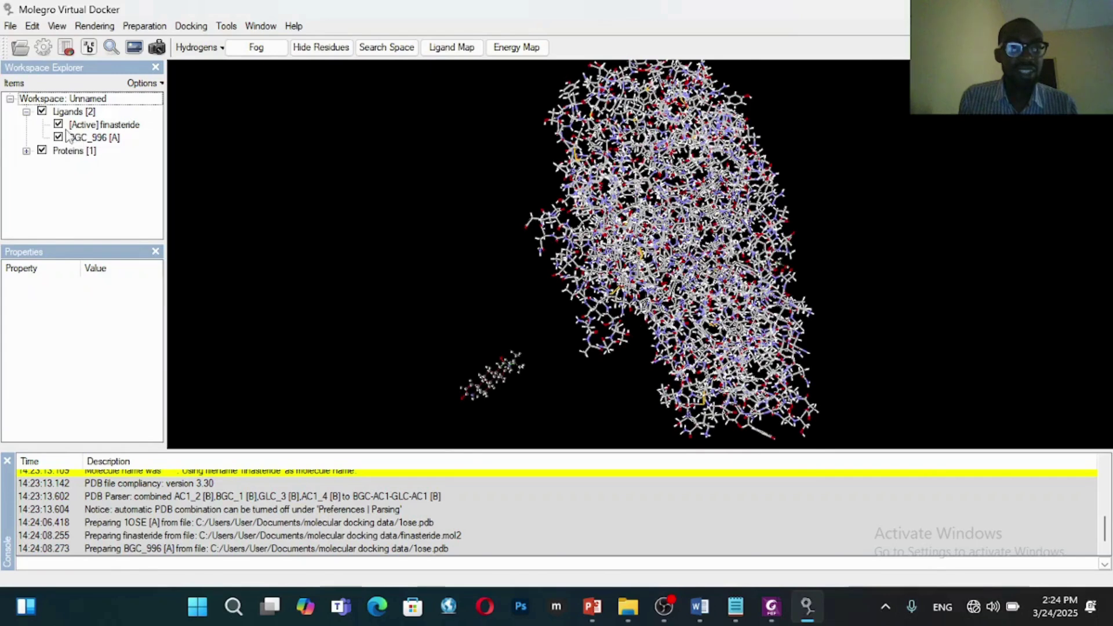
{"action": "left_click", "coordinate": [109, 128]}
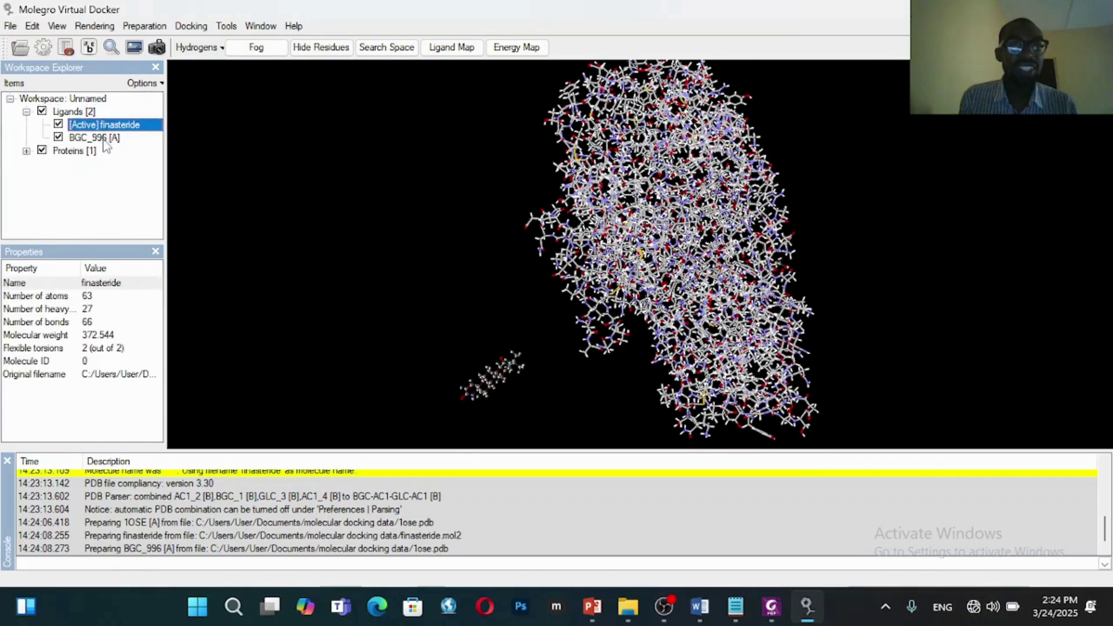
{"action": "left_click", "coordinate": [105, 139]}
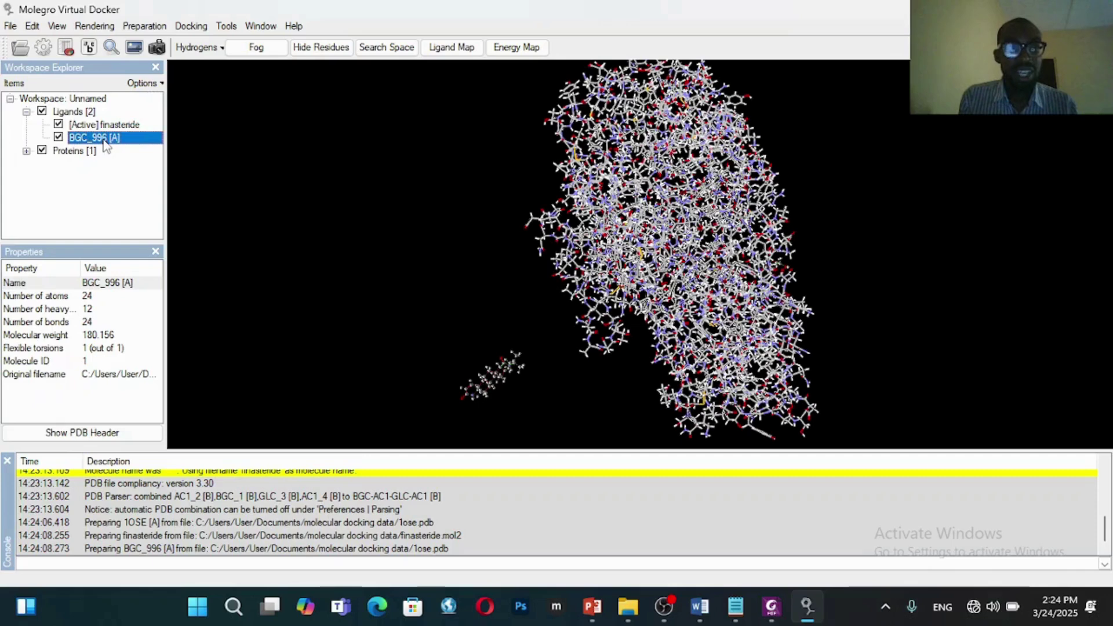
{"action": "left_click", "coordinate": [27, 112]}
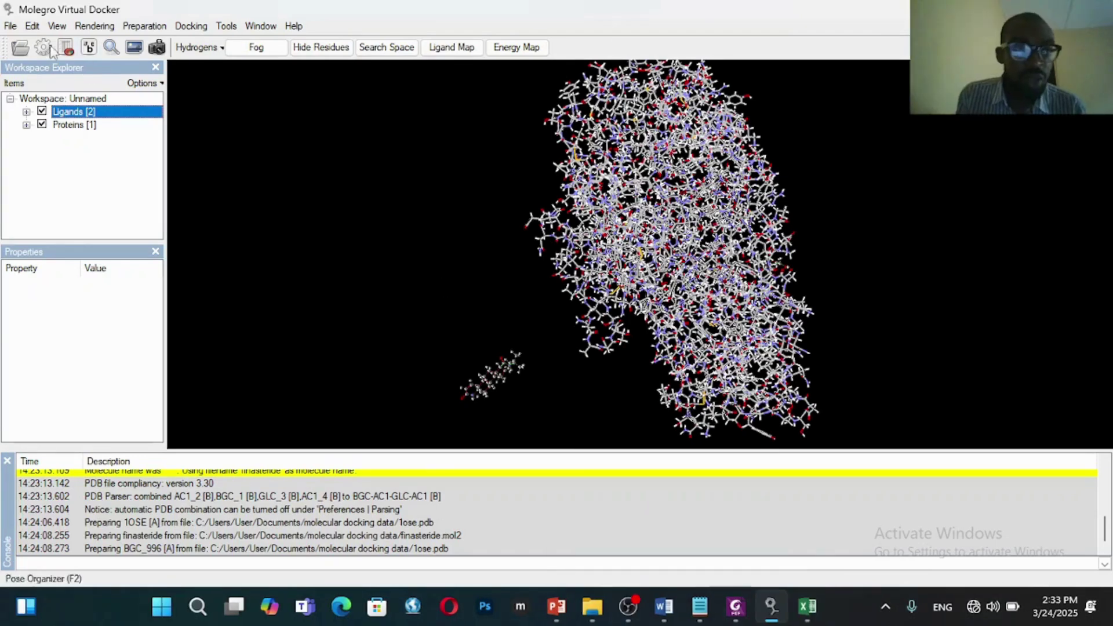
Import Structure2D_COMPOUND_CID_41774 as a third ligand and display the Ligand Map
{"action": "left_click", "coordinate": [9, 27]}
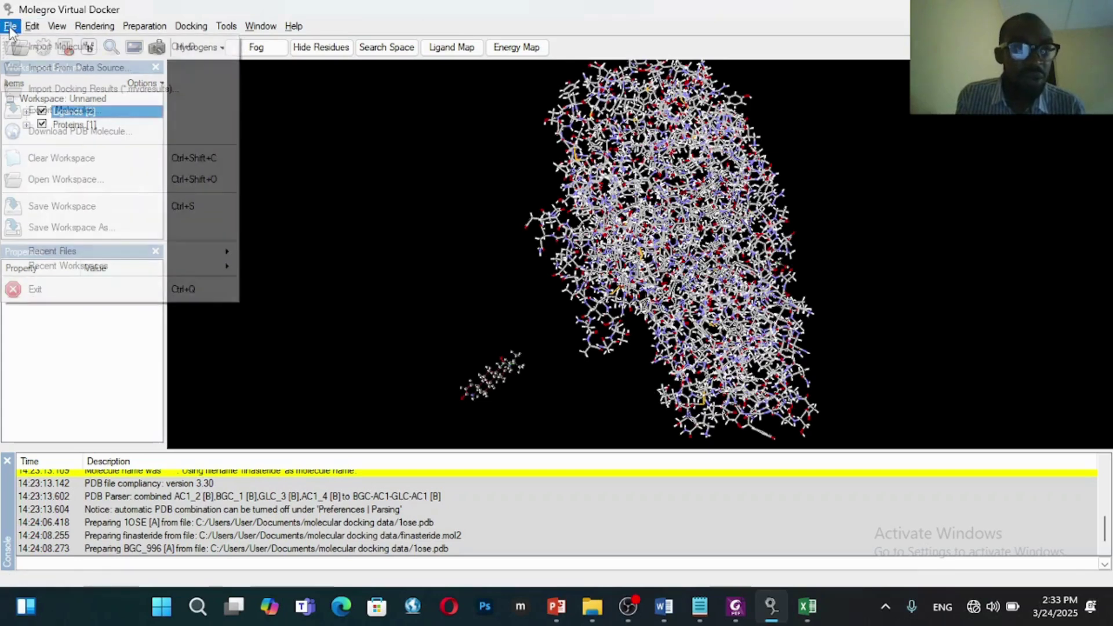
{"action": "left_click", "coordinate": [29, 46]}
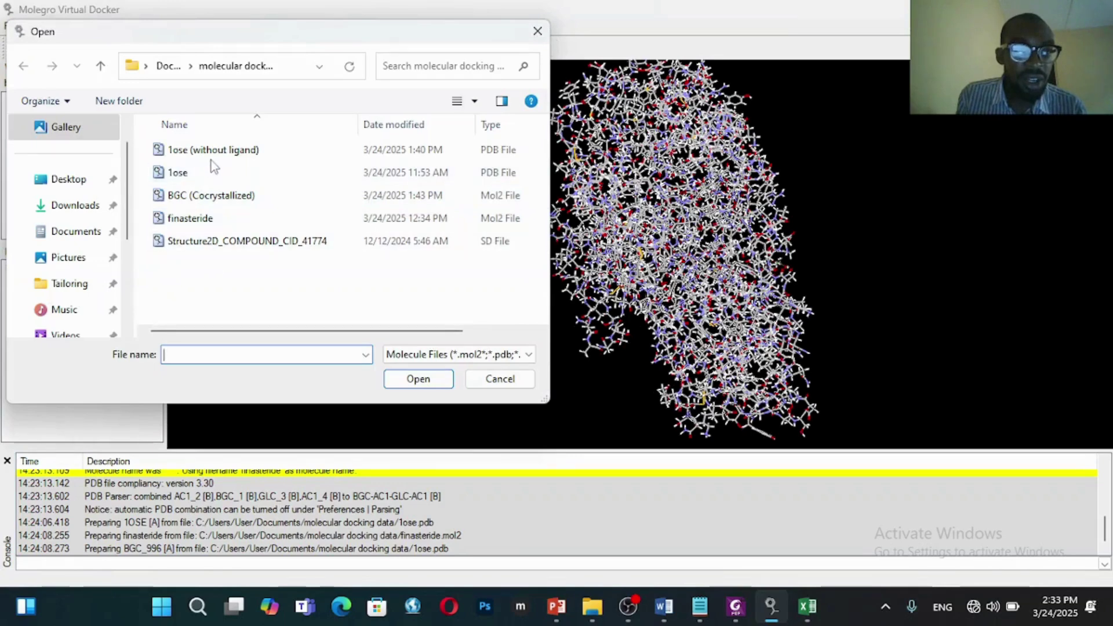
{"action": "left_click", "coordinate": [235, 244]}
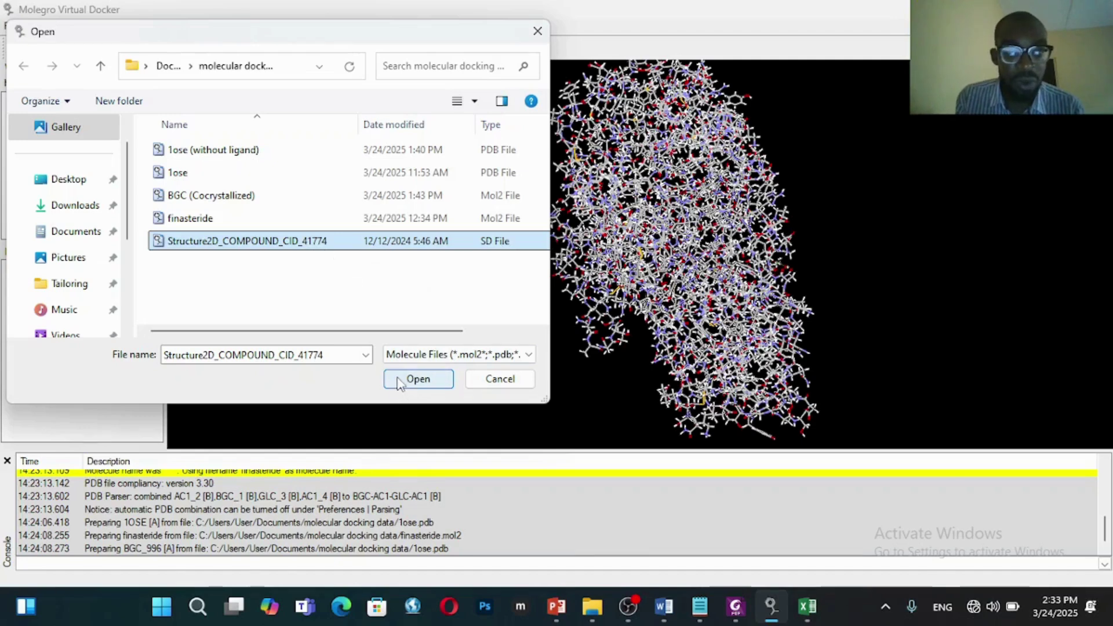
{"action": "left_click", "coordinate": [417, 379]}
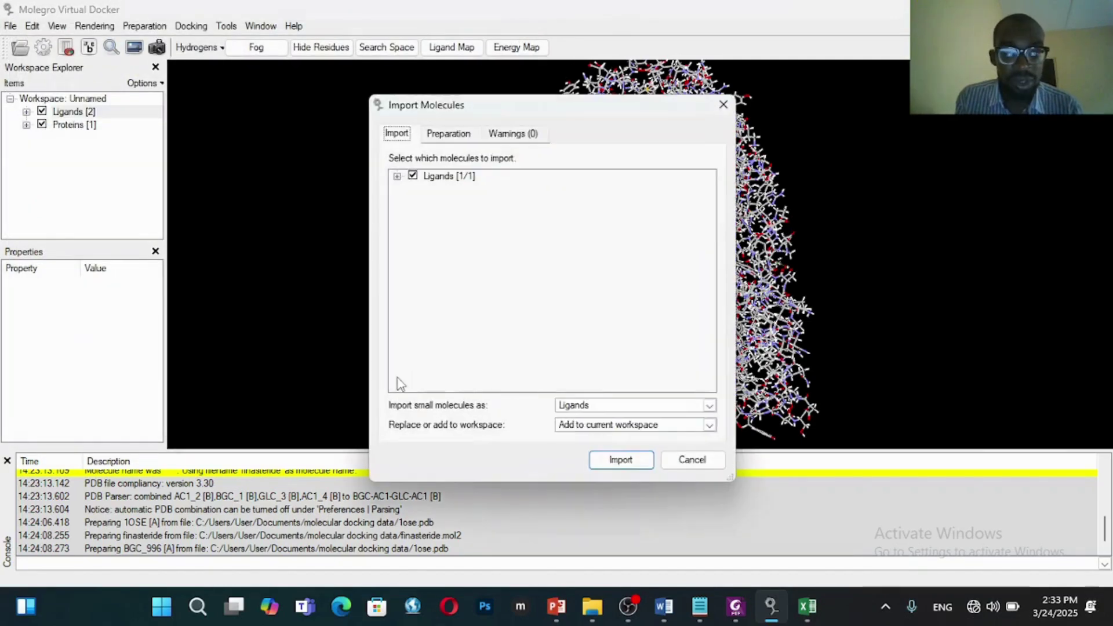
{"action": "left_click", "coordinate": [620, 460]}
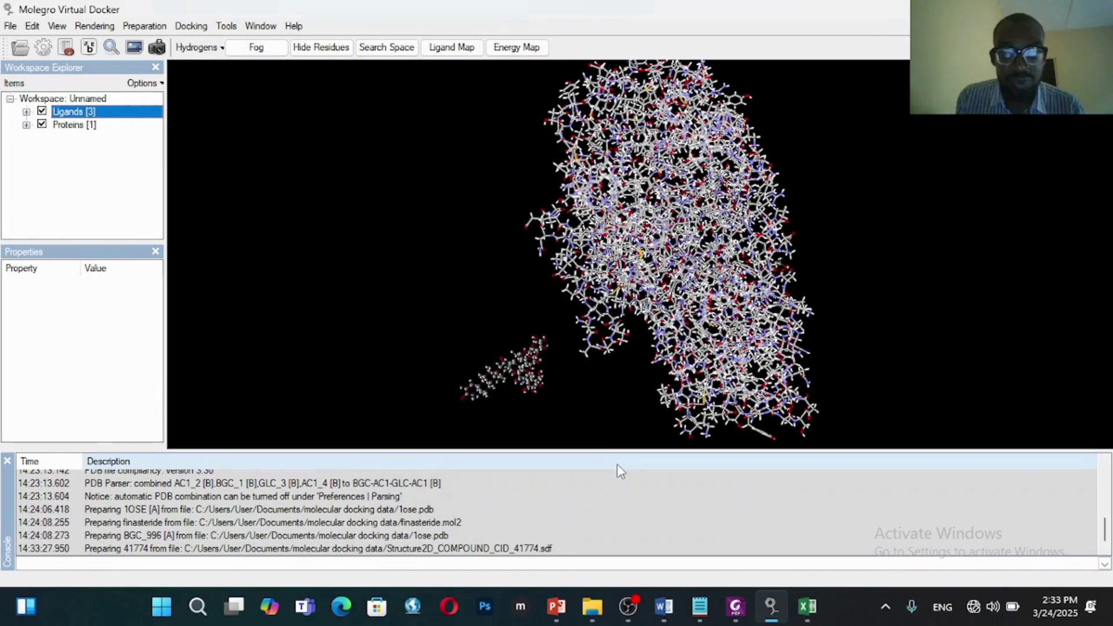
{"action": "left_click", "coordinate": [441, 51]}
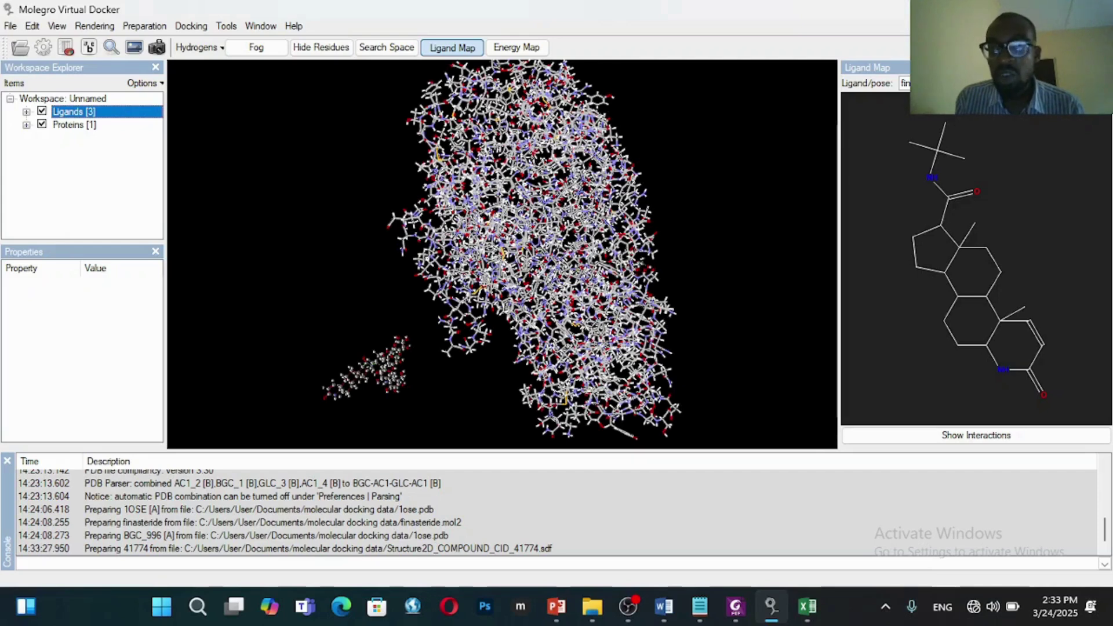
Switch the Ligand Map to BGC_996, then to ligand 41774
{"action": "left_click", "coordinate": [904, 83]}
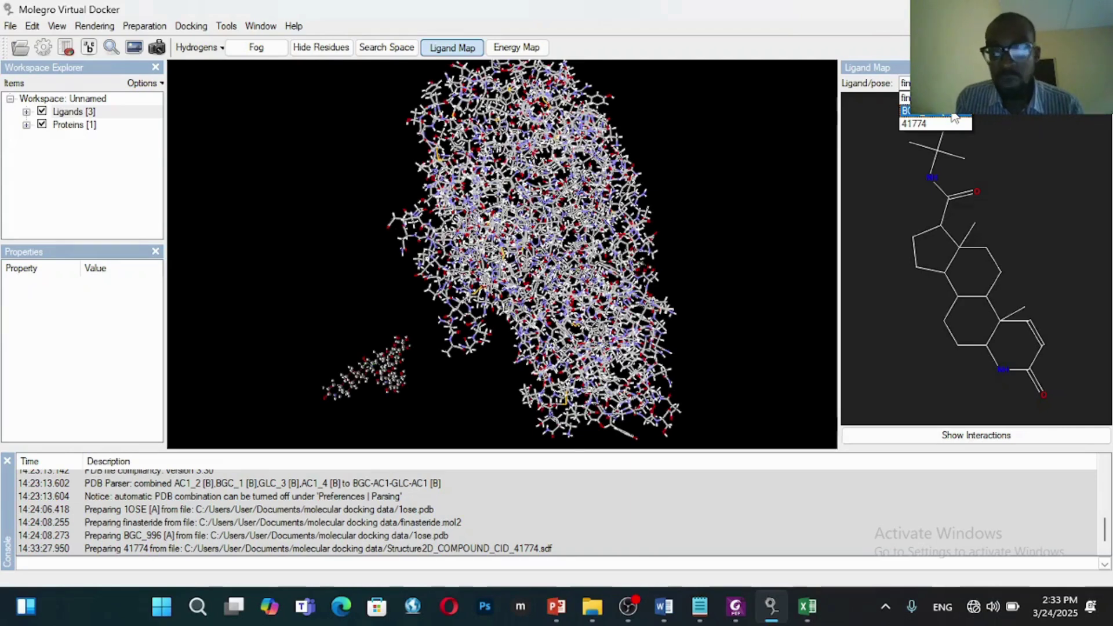
{"action": "left_click", "coordinate": [928, 110]}
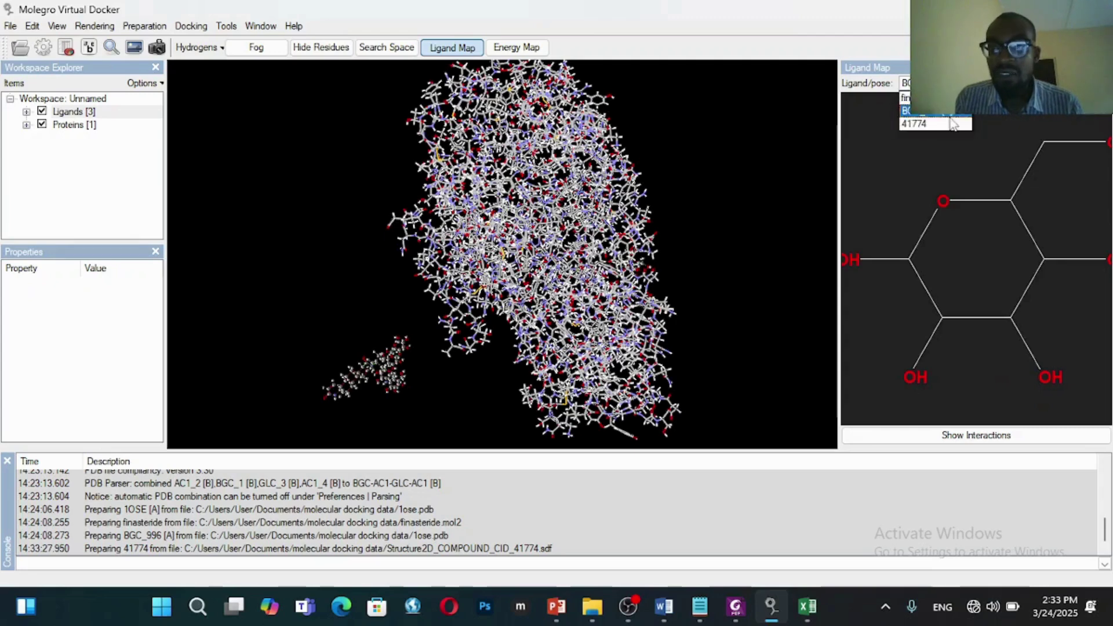
{"action": "left_click", "coordinate": [956, 113]}
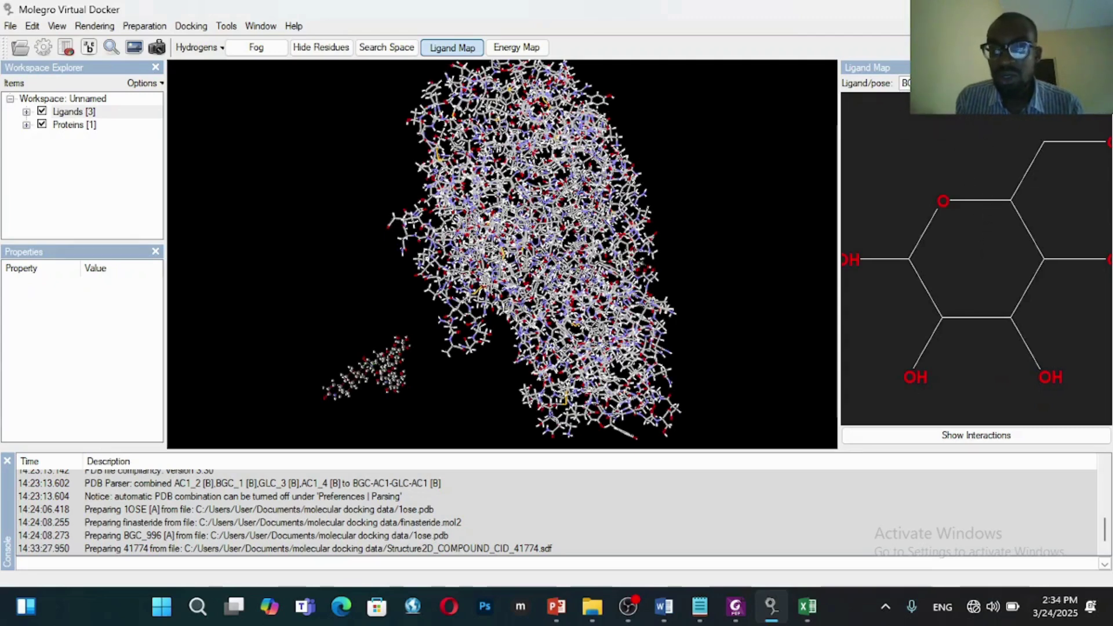
{"action": "left_click", "coordinate": [928, 83]}
{"action": "left_click", "coordinate": [942, 119]}
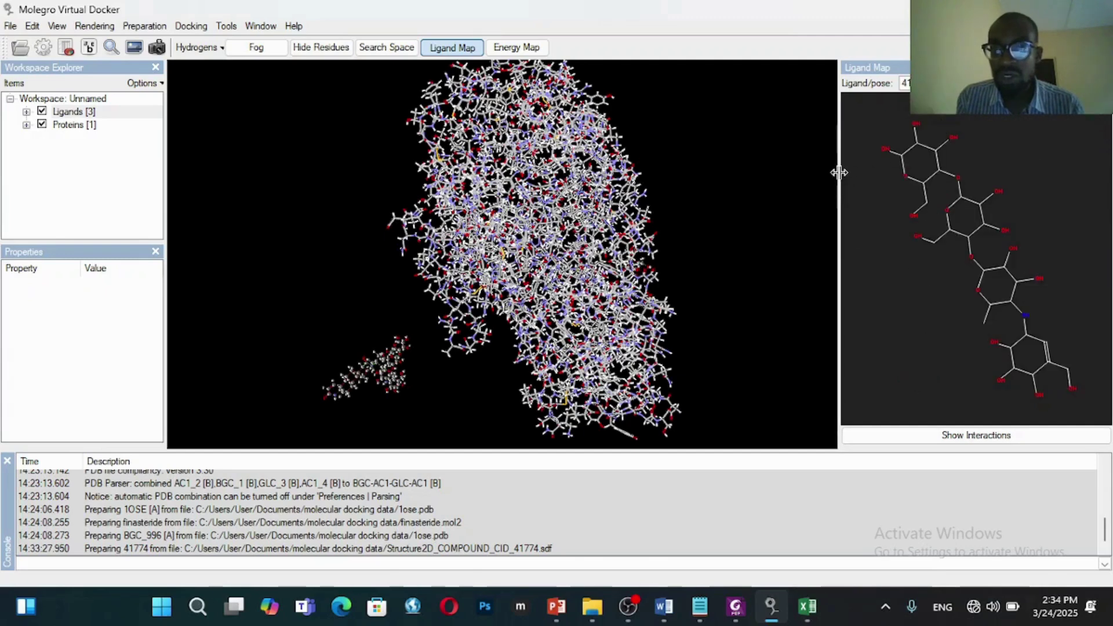
Widen the Ligand Map panel and cycle through finasteride and BGC_996 [A], ending on 41774
{"action": "left_click_drag", "start_coordinate": [838, 169], "coordinate": [777, 174]}
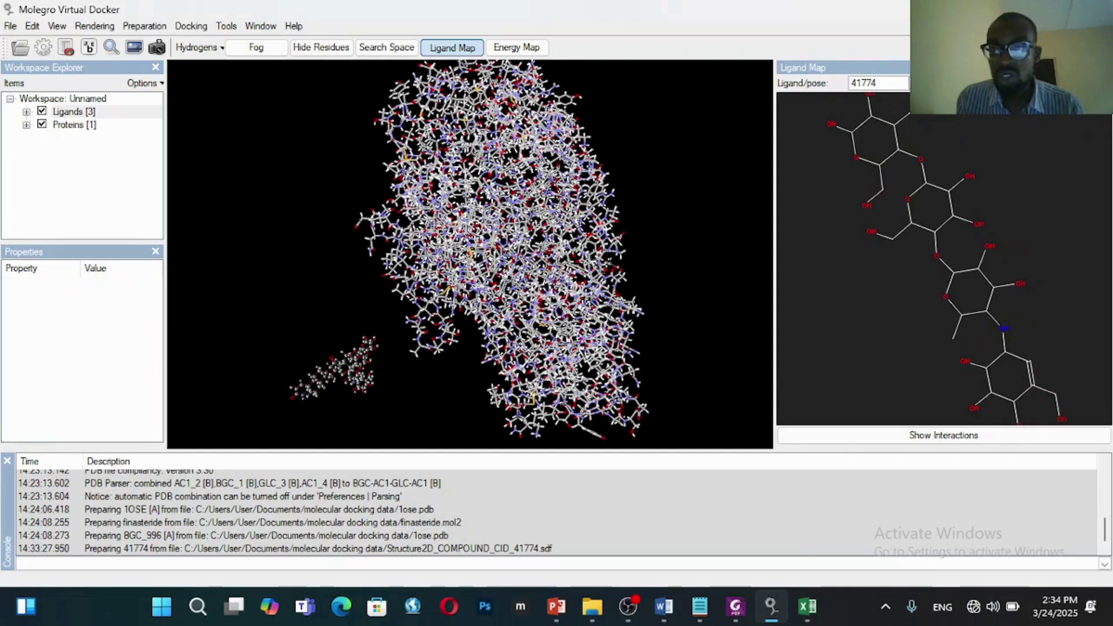
{"action": "left_click", "coordinate": [902, 83]}
{"action": "left_click", "coordinate": [906, 100]}
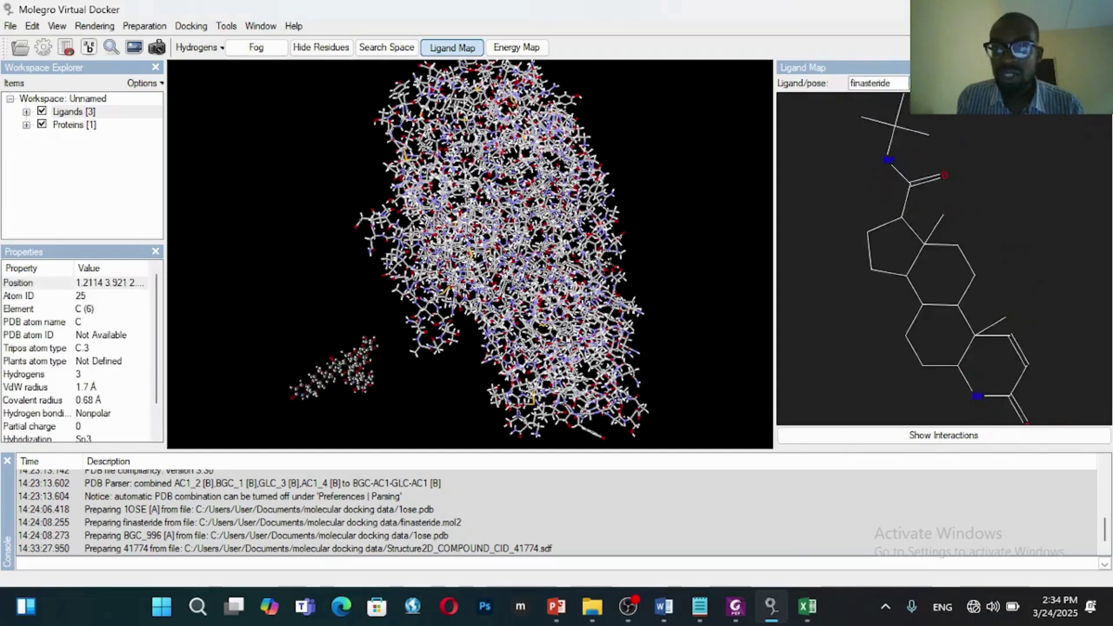
{"action": "left_click", "coordinate": [893, 83]}
{"action": "left_click", "coordinate": [899, 103]}
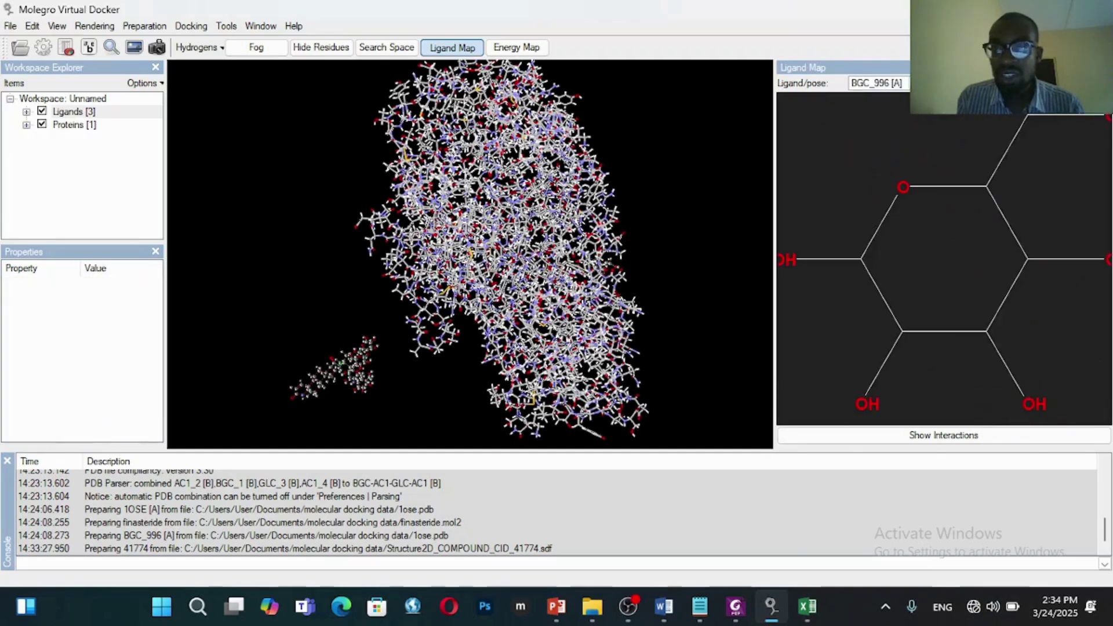
{"action": "left_click", "coordinate": [893, 83]}
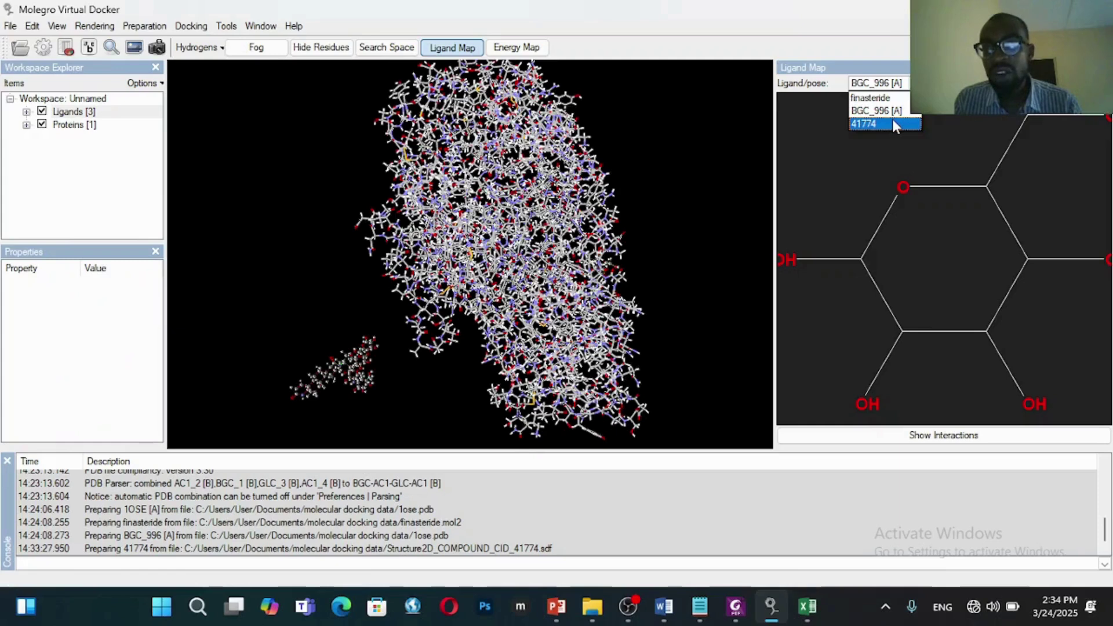
{"action": "left_click", "coordinate": [893, 123]}
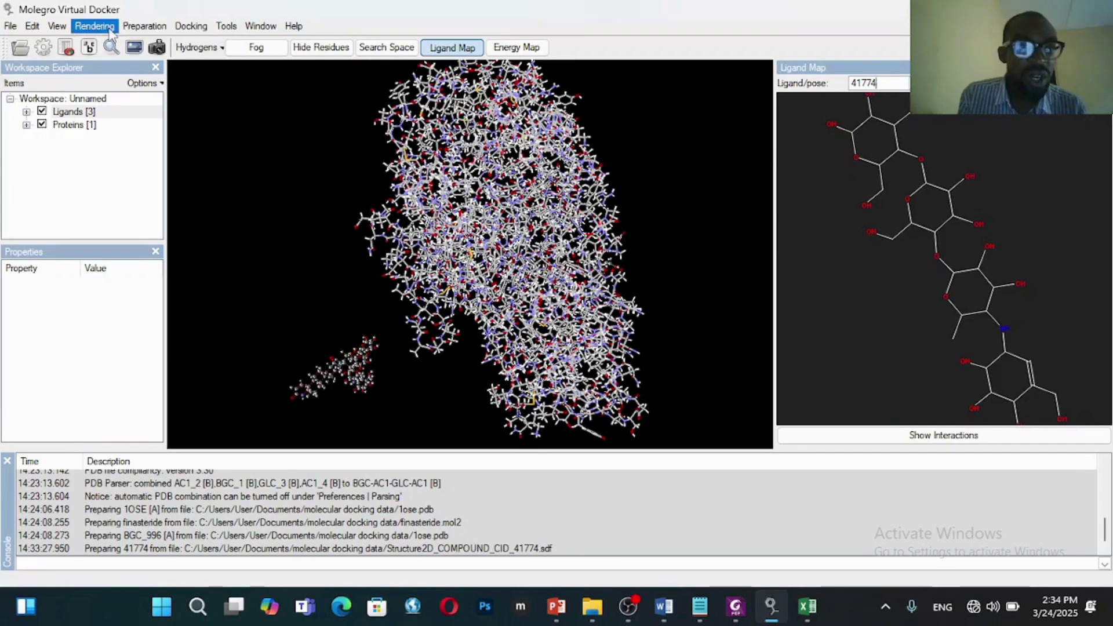
Centre a 15 Å docking search space on BGC_996 [A]
{"action": "left_click", "coordinate": [128, 29]}
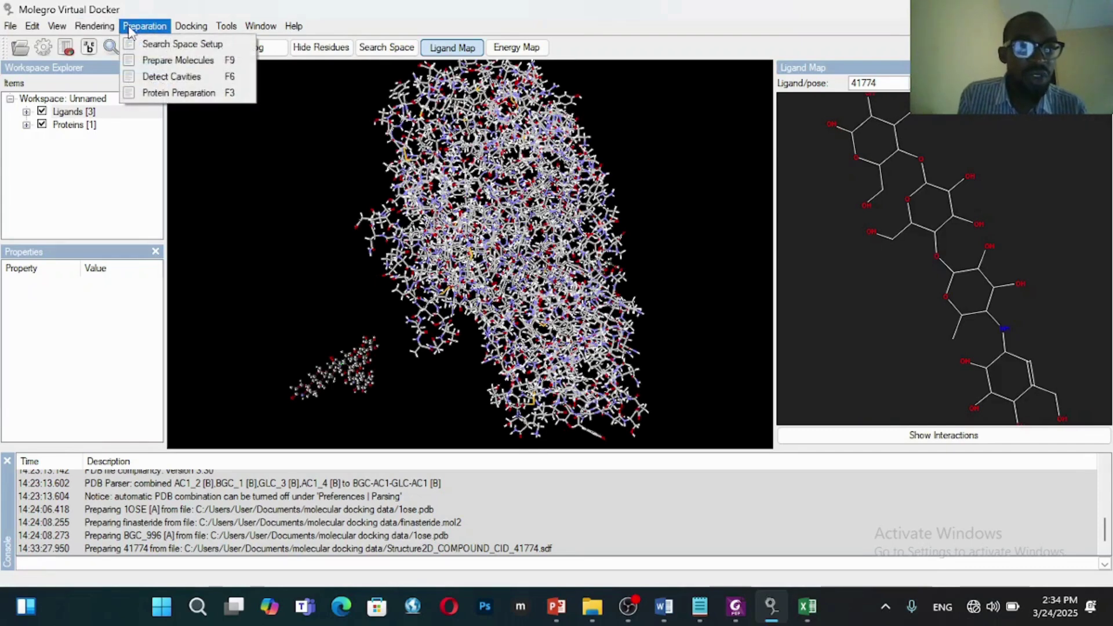
{"action": "left_click", "coordinate": [150, 45]}
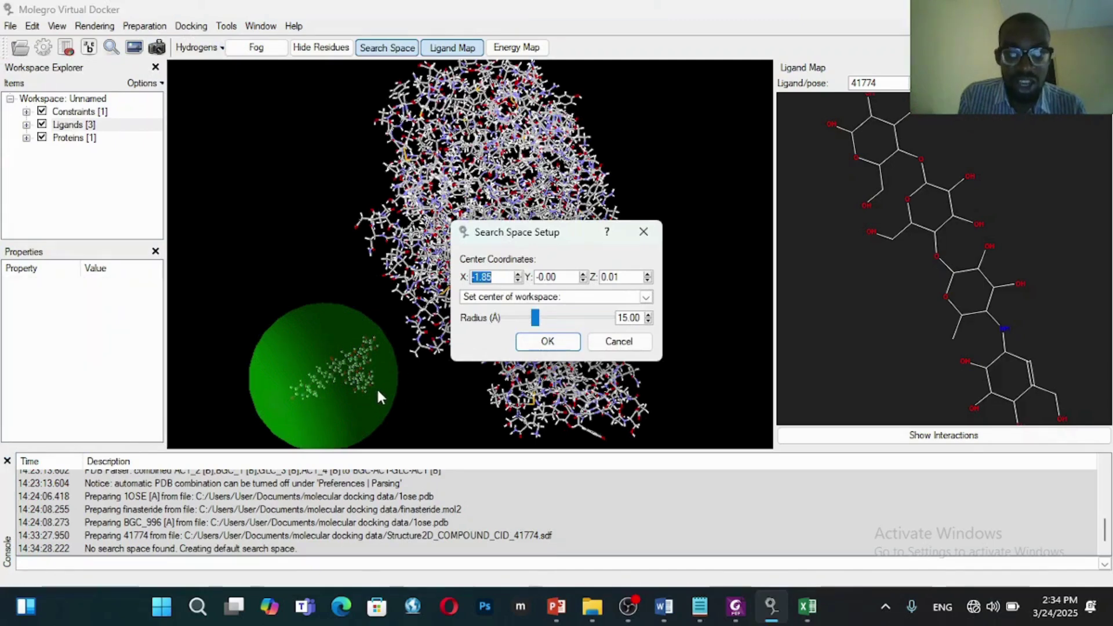
{"action": "left_click", "coordinate": [520, 298]}
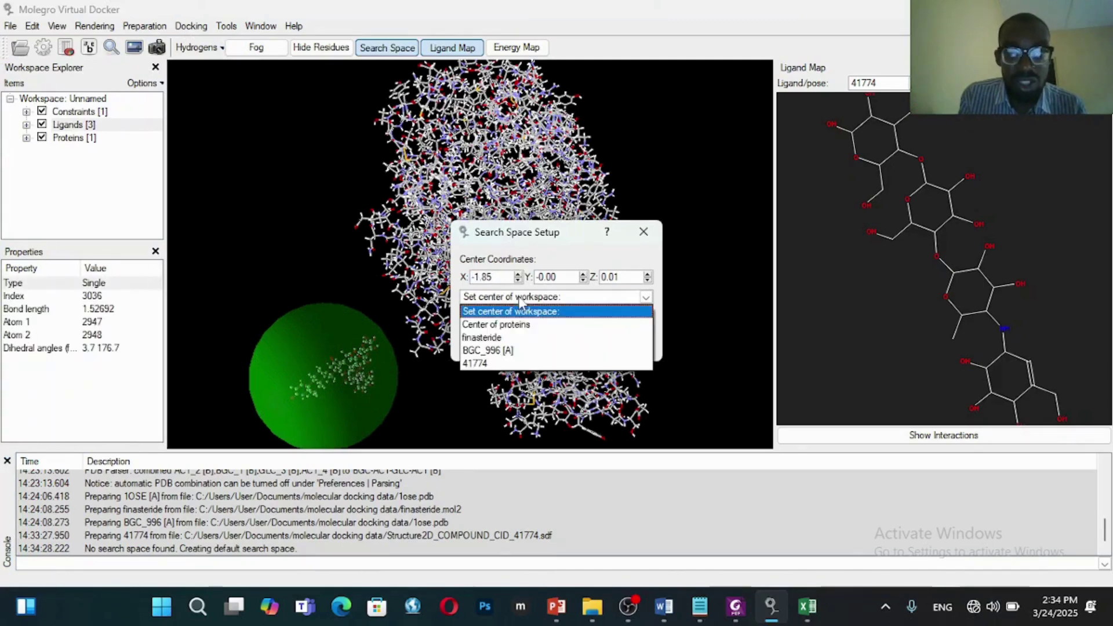
{"action": "left_click", "coordinate": [523, 355]}
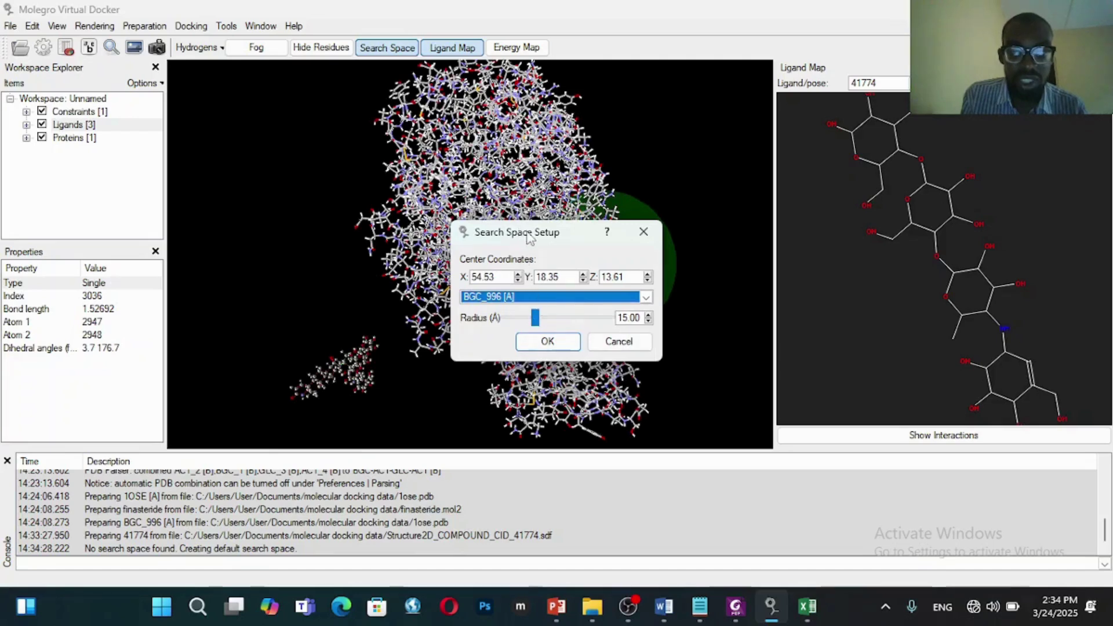
{"action": "left_click_drag", "start_coordinate": [521, 236], "coordinate": [759, 226]}
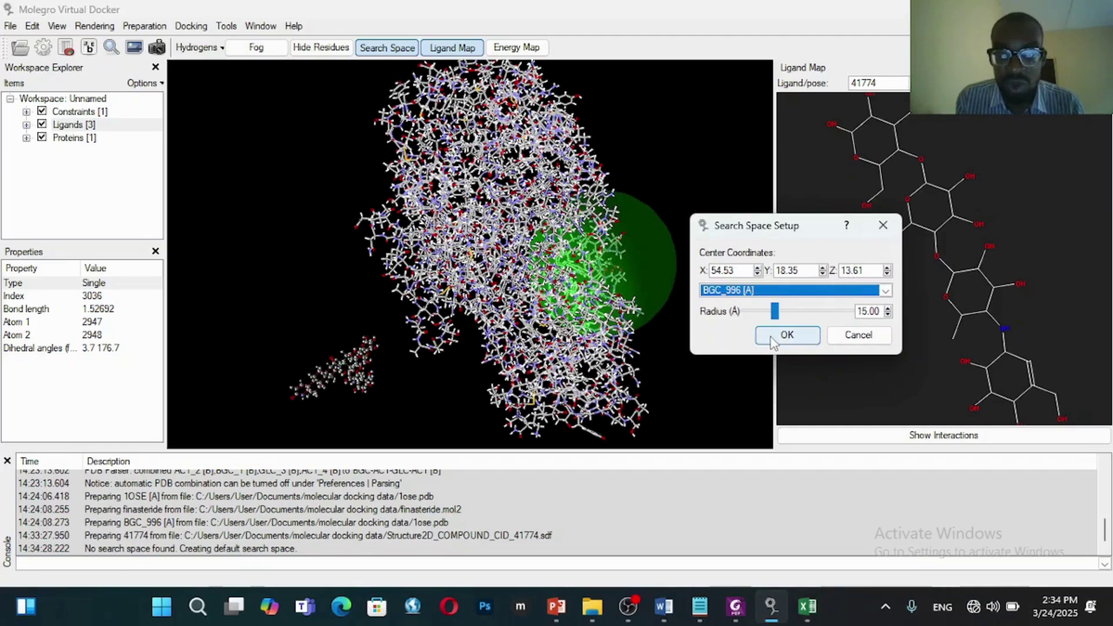
{"action": "left_click", "coordinate": [758, 292]}
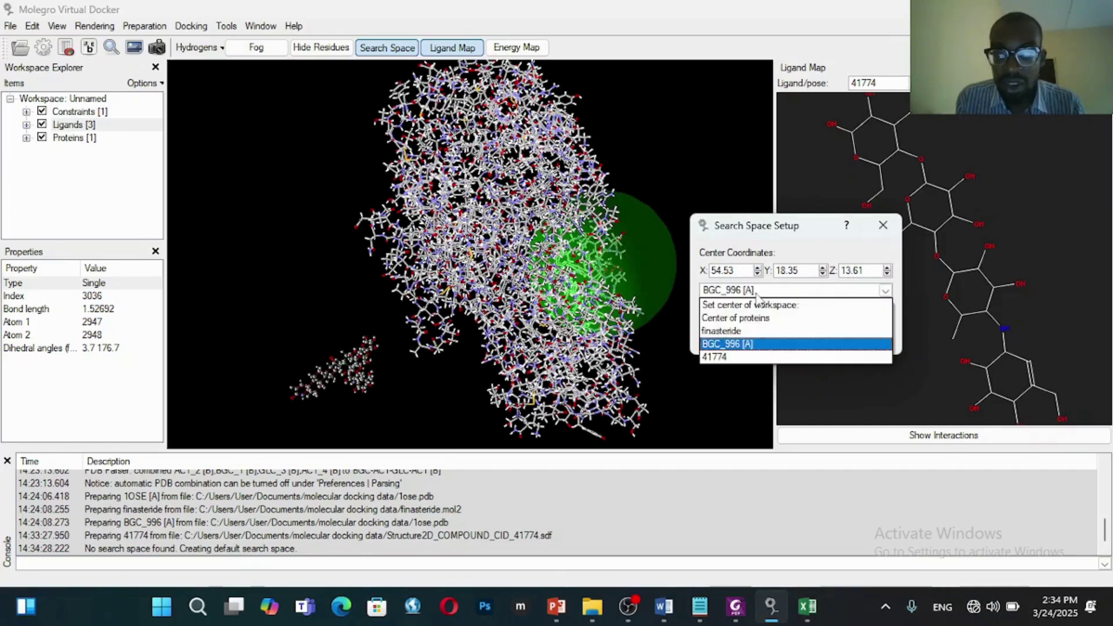
{"action": "left_click", "coordinate": [752, 345]}
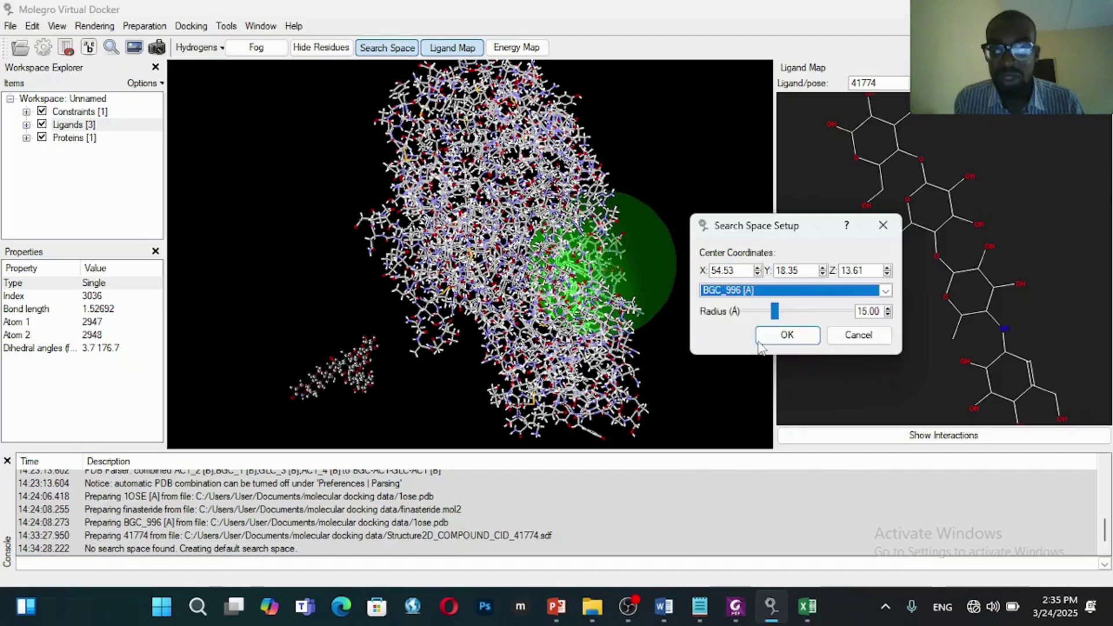
{"action": "left_click", "coordinate": [786, 335]}
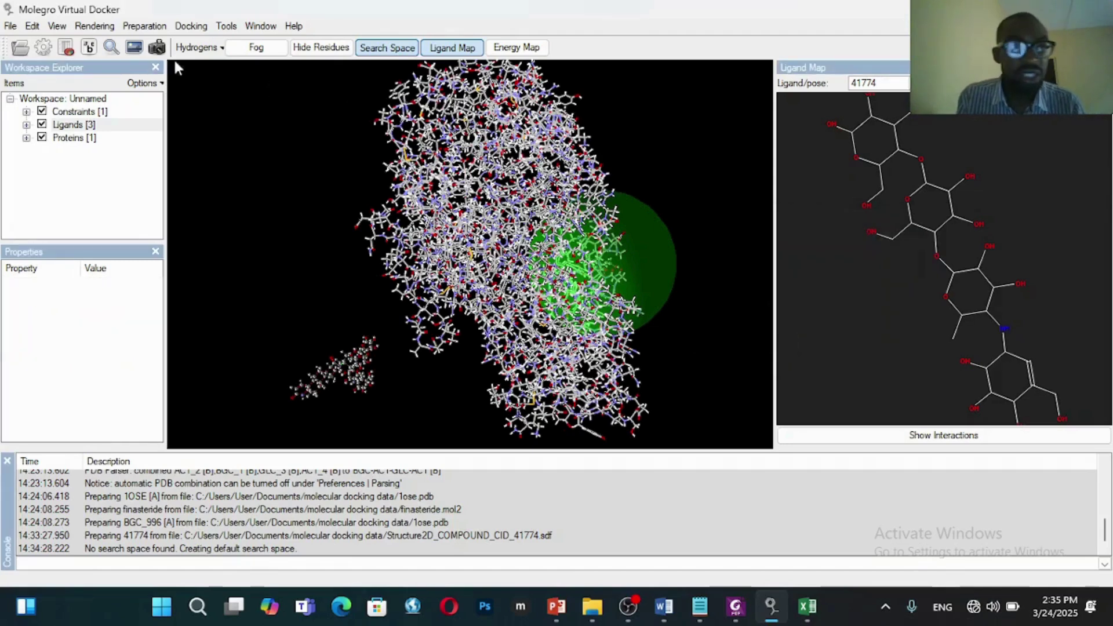
Run Prepare Molecules on the 1OSE protein and all three ligands
{"action": "left_click", "coordinate": [133, 27]}
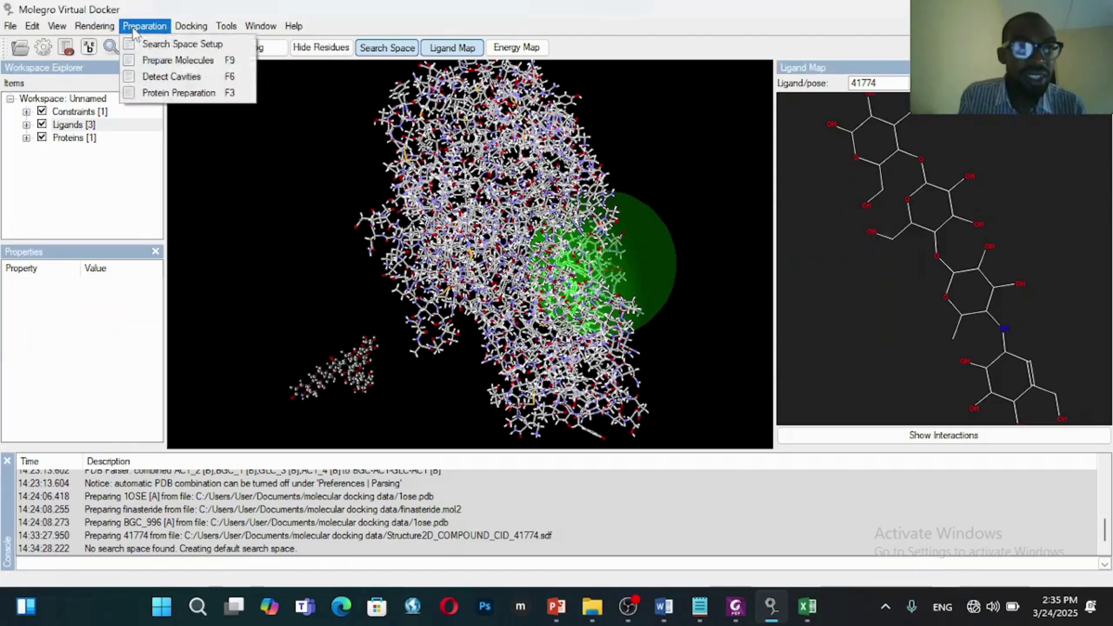
{"action": "left_click", "coordinate": [152, 61]}
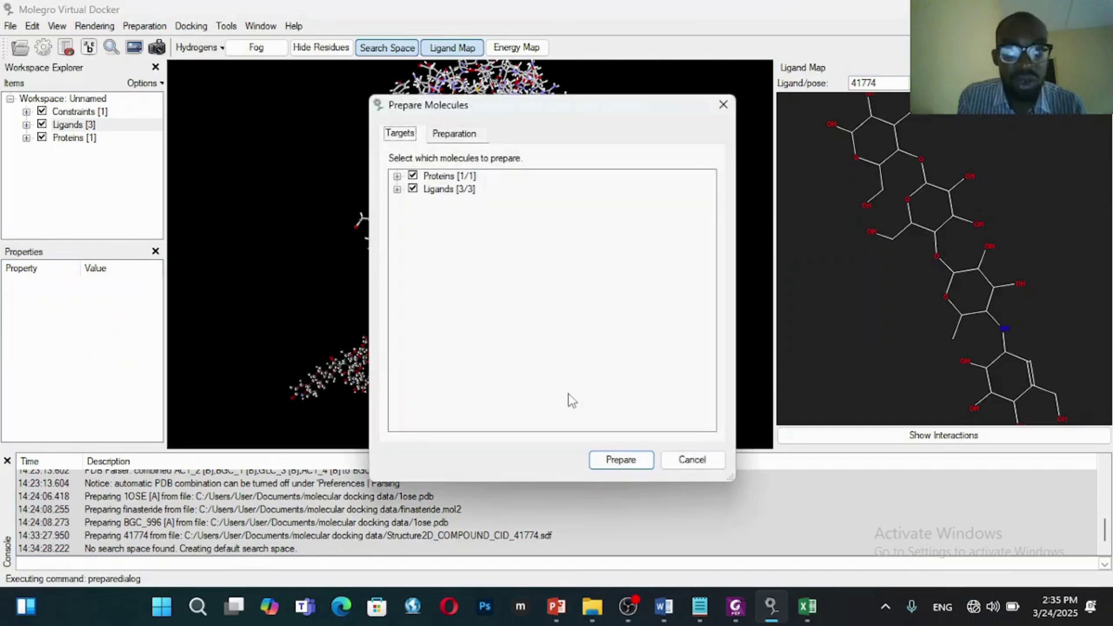
{"action": "left_click", "coordinate": [618, 460]}
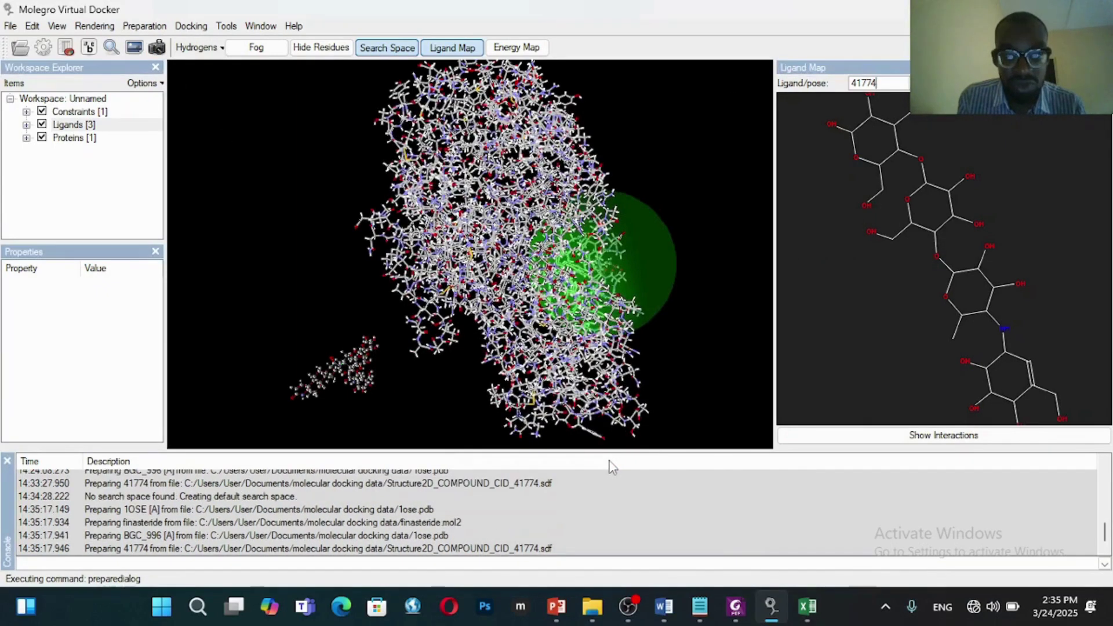
{"action": "left_click", "coordinate": [134, 27]}
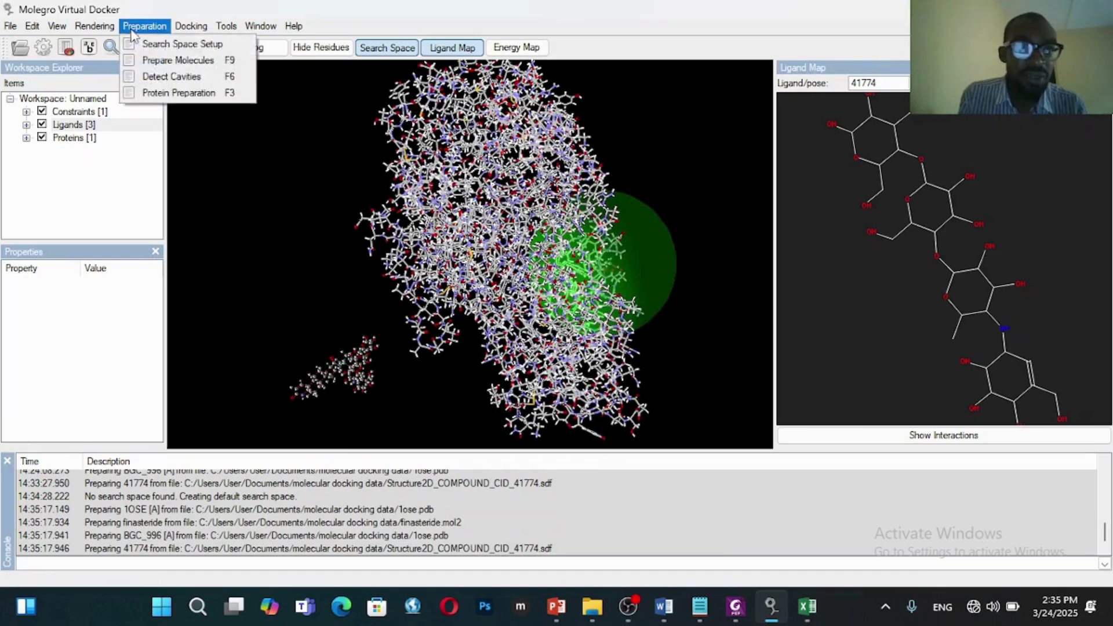
Detect up to 5 cavities restricted to the search space, then rotate the protein view
{"action": "left_click", "coordinate": [152, 76]}
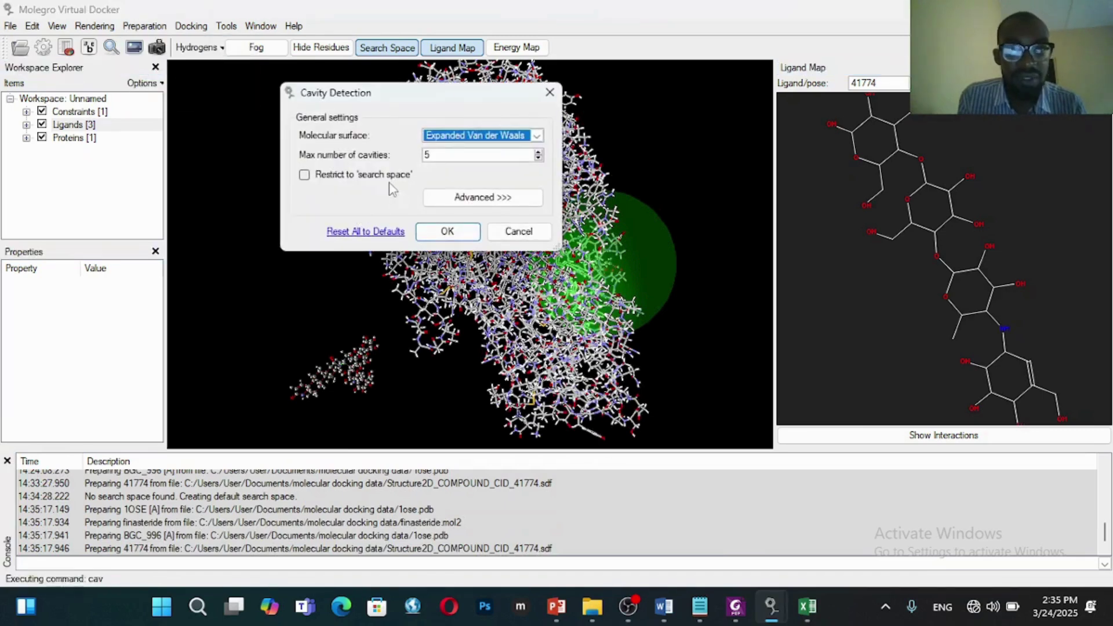
{"action": "left_click_drag", "start_coordinate": [357, 99], "coordinate": [241, 79]}
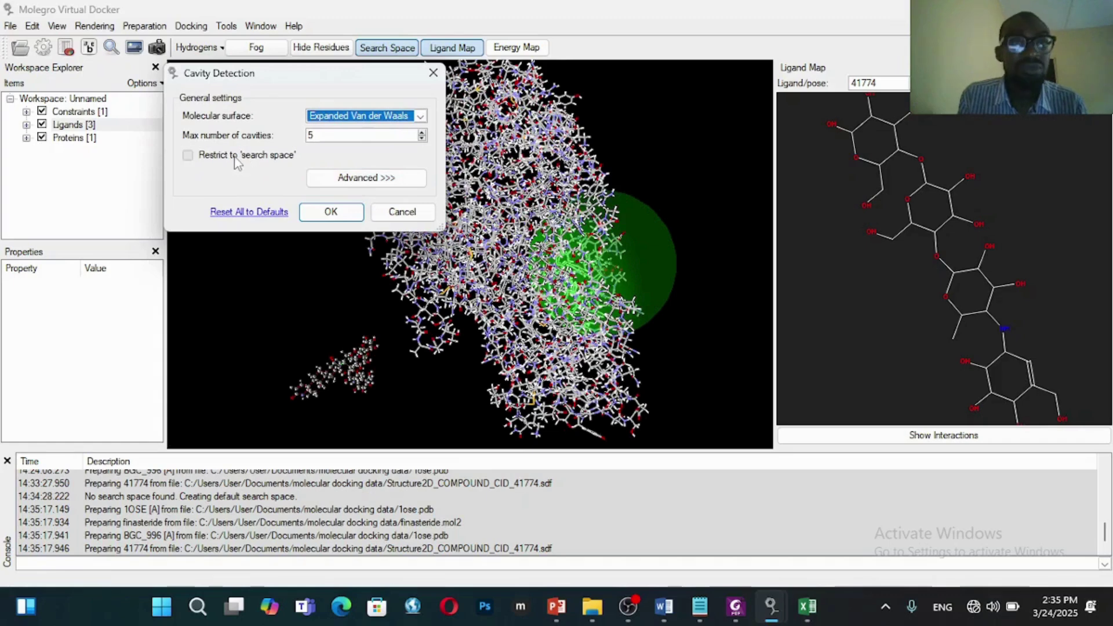
{"action": "left_click", "coordinate": [329, 213]}
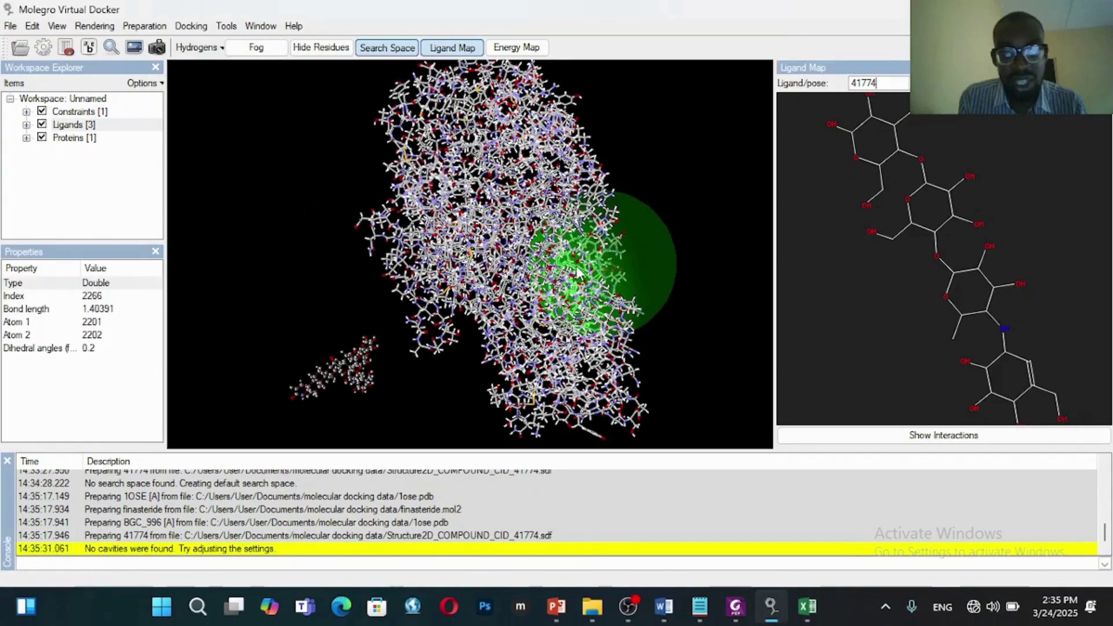
{"action": "left_click_drag", "start_coordinate": [578, 273], "coordinate": [321, 276]}
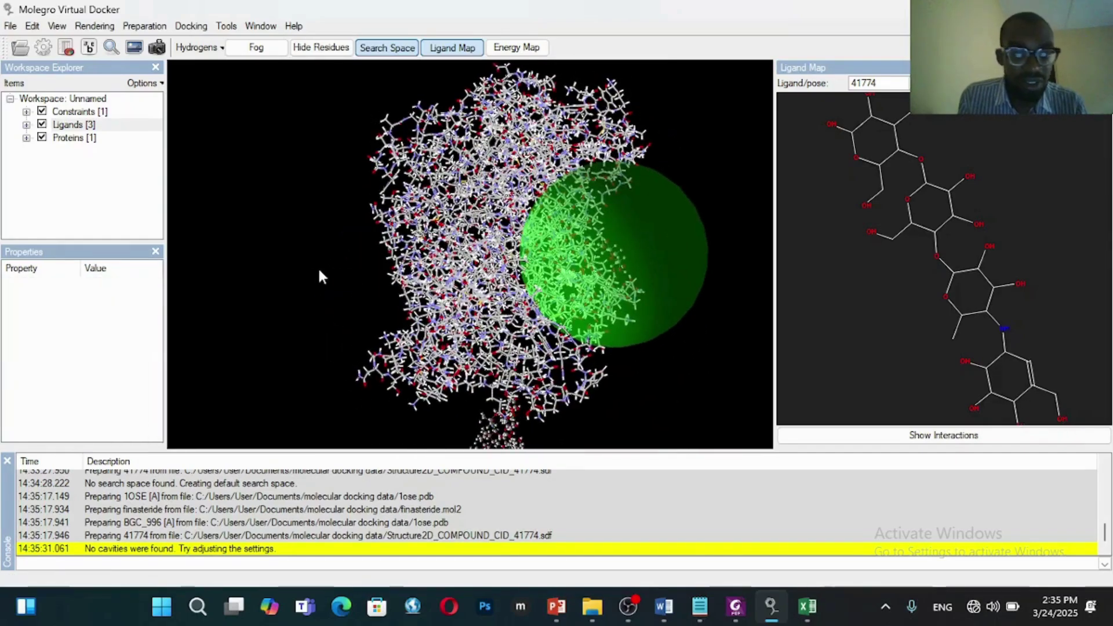
{"action": "left_click", "coordinate": [94, 26]}
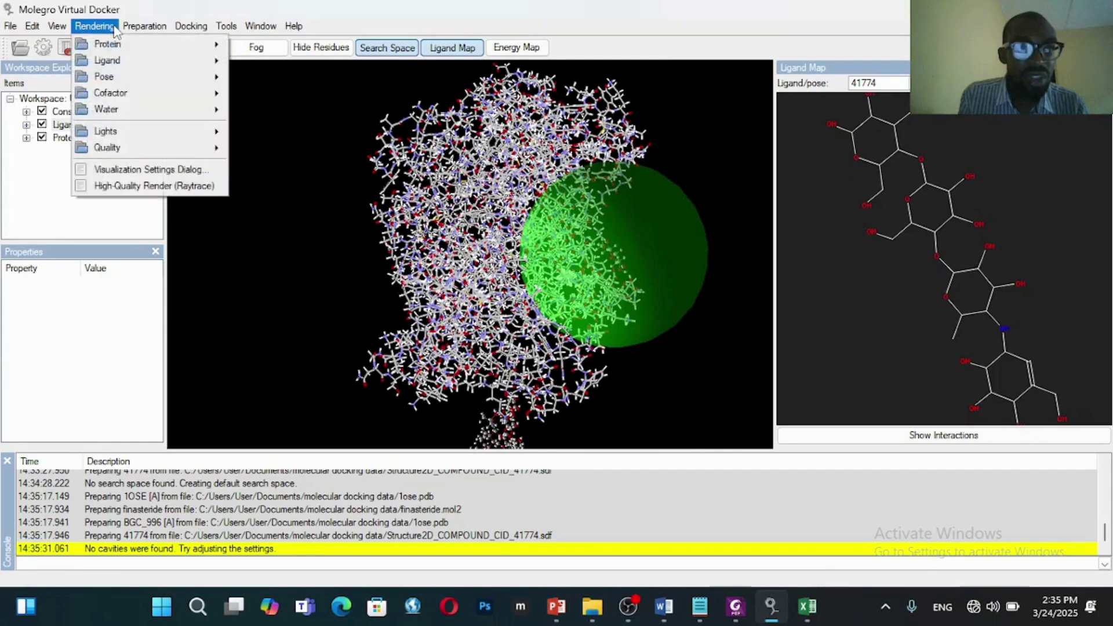
{"action": "mouse_move", "coordinate": [134, 30]}
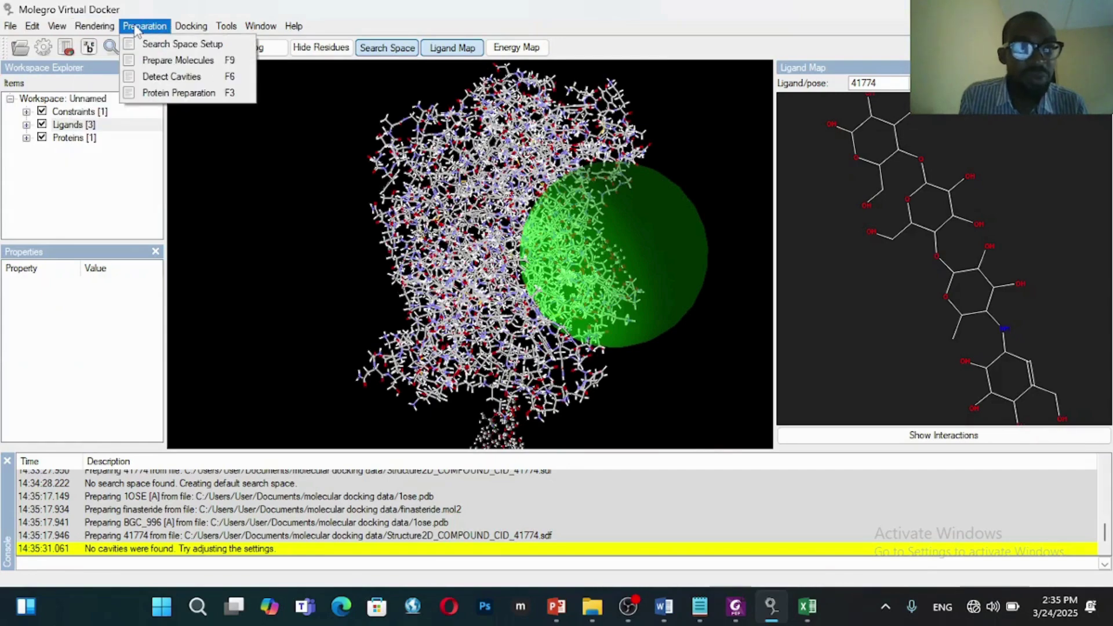
Rebuild the invalid Leu 496 residue in Protein Preparation
{"action": "left_click", "coordinate": [160, 94]}
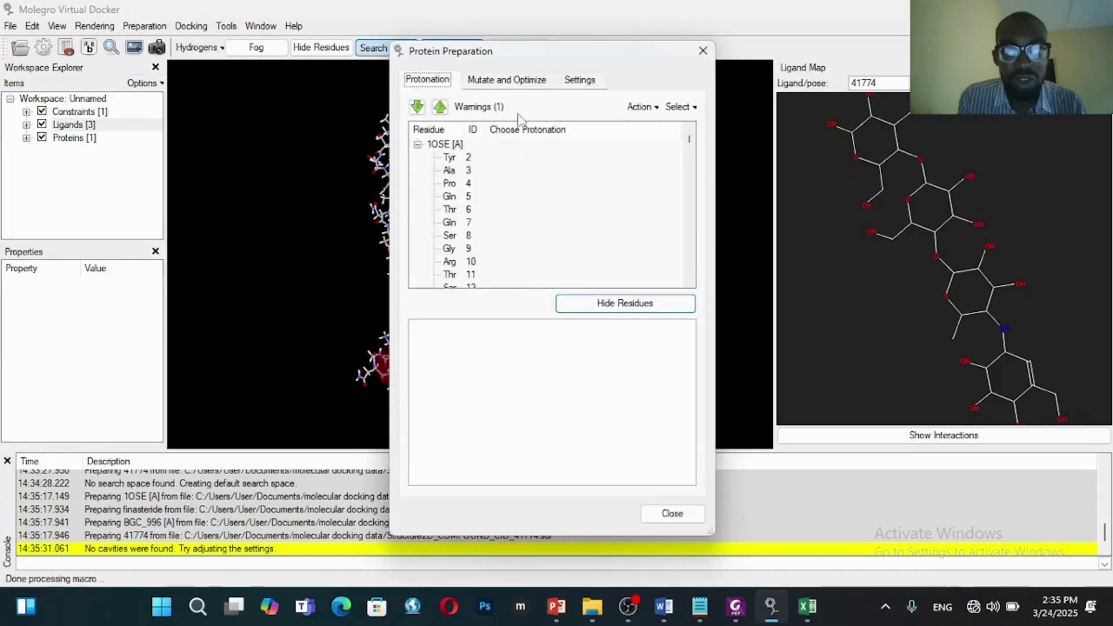
{"action": "left_click", "coordinate": [493, 82]}
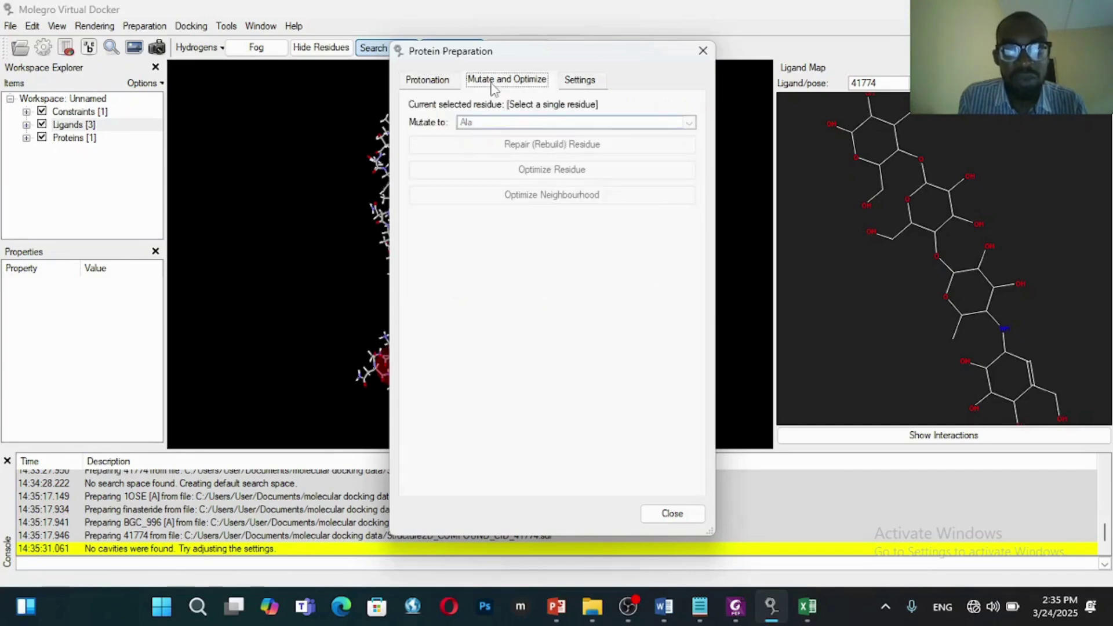
{"action": "left_click", "coordinate": [447, 82]}
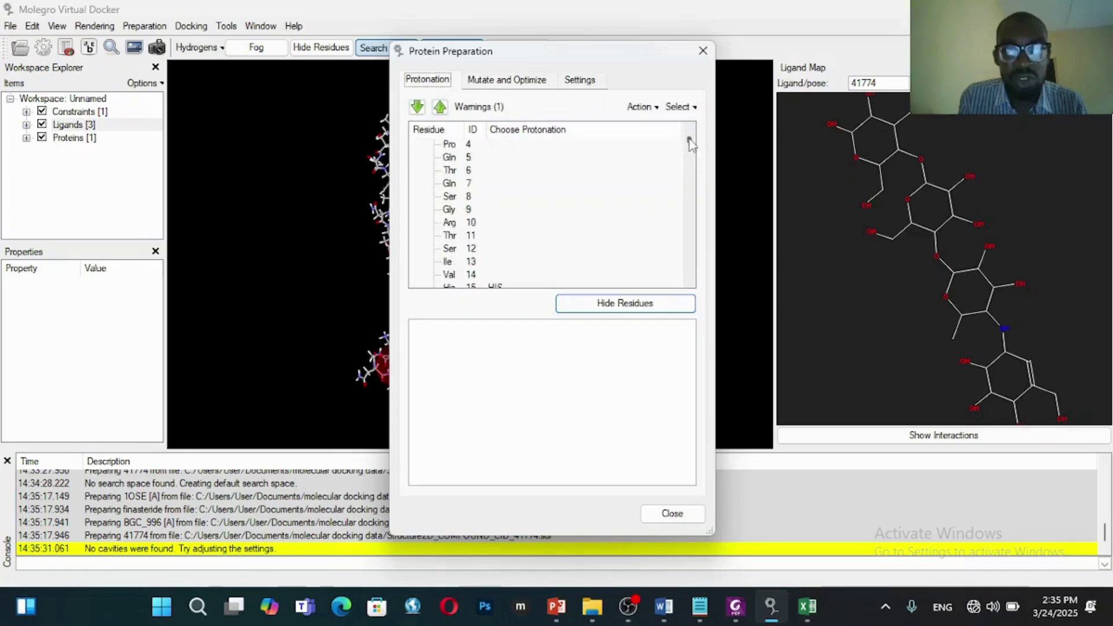
{"action": "left_click_drag", "start_coordinate": [690, 142], "coordinate": [689, 272]}
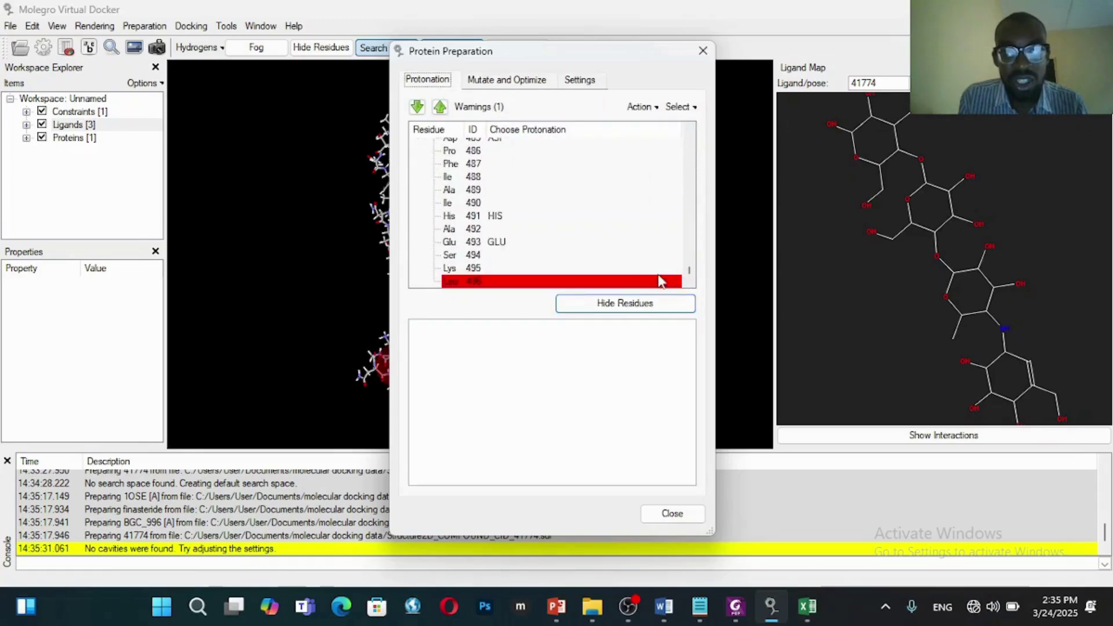
{"action": "left_click", "coordinate": [652, 283]}
{"action": "left_click", "coordinate": [532, 82]}
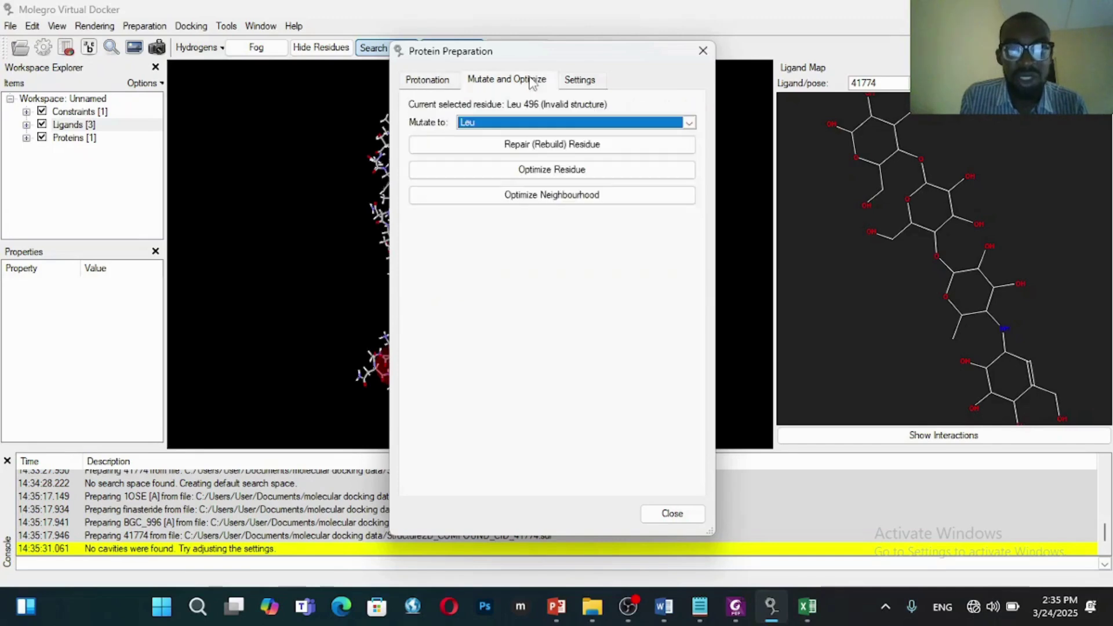
{"action": "left_click", "coordinate": [553, 146]}
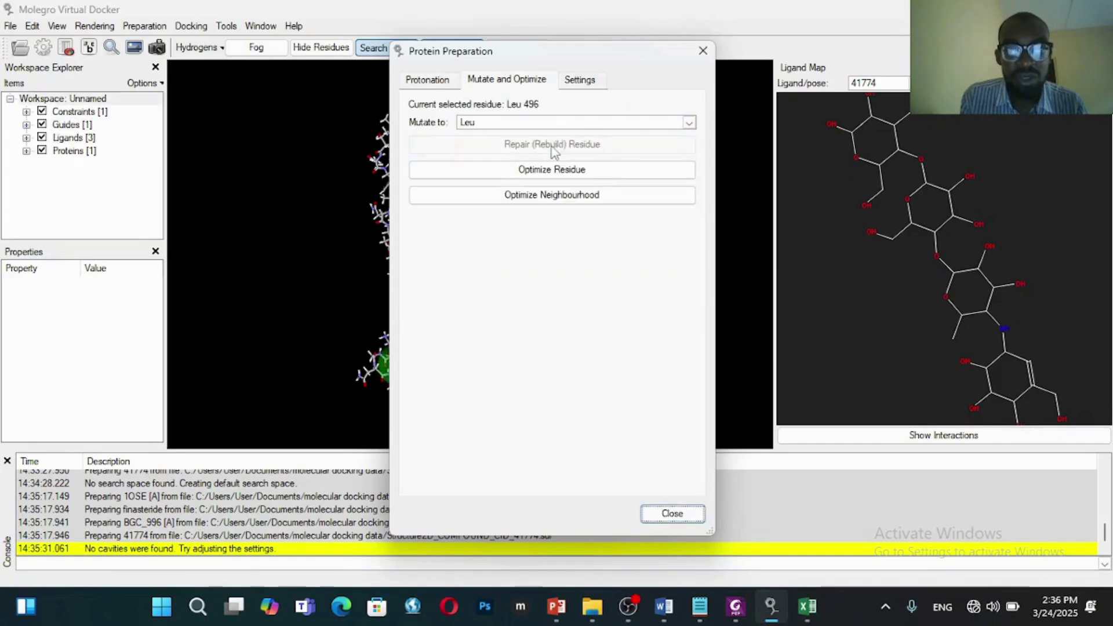
{"action": "left_click", "coordinate": [669, 513]}
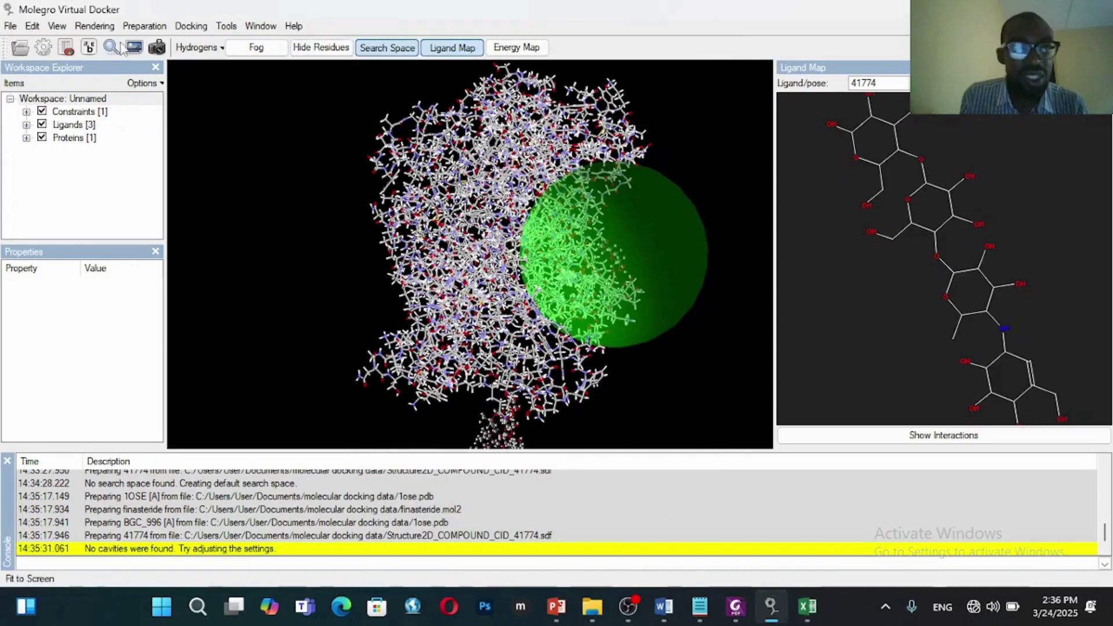
Reopen Protein Preparation to confirm no warnings remain
{"action": "left_click", "coordinate": [144, 26]}
{"action": "left_click", "coordinate": [148, 92]}
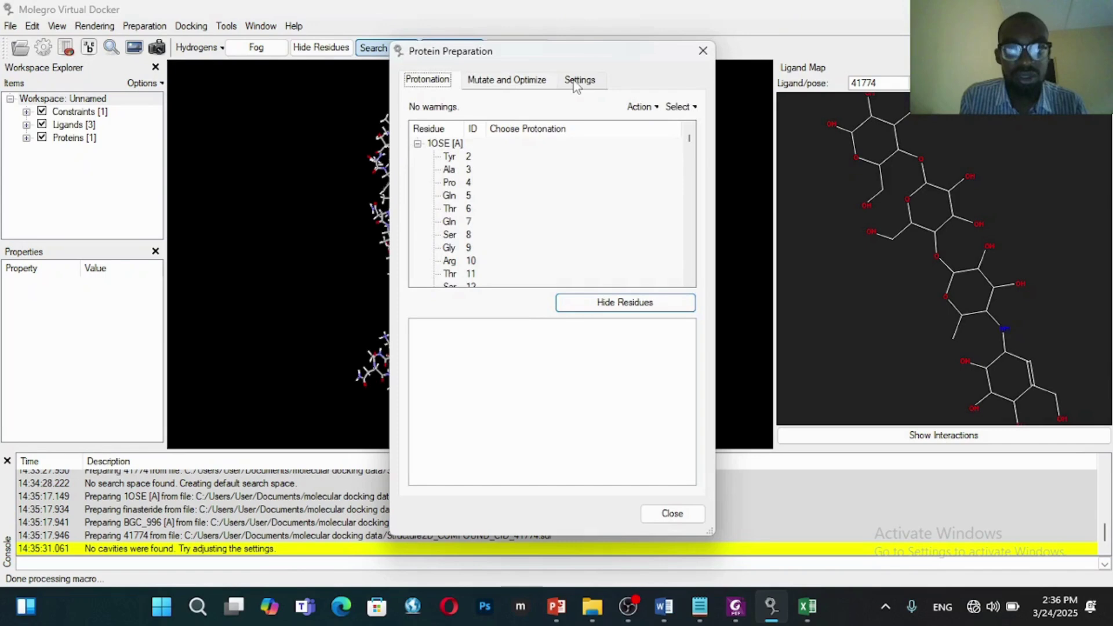
{"action": "left_click", "coordinate": [704, 51]}
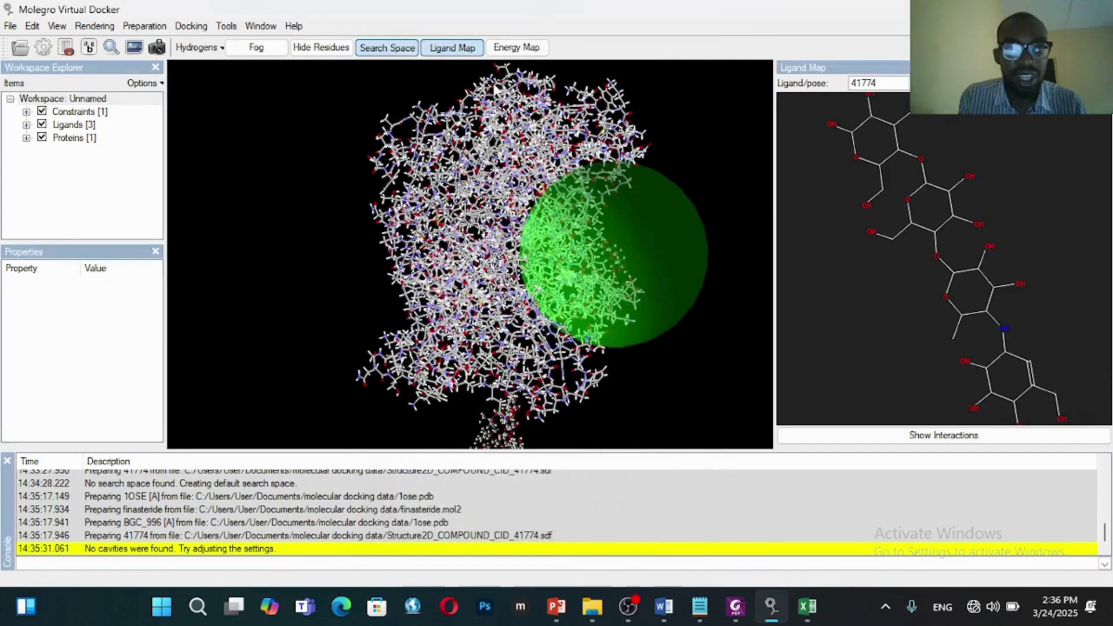
{"action": "left_click", "coordinate": [184, 26]}
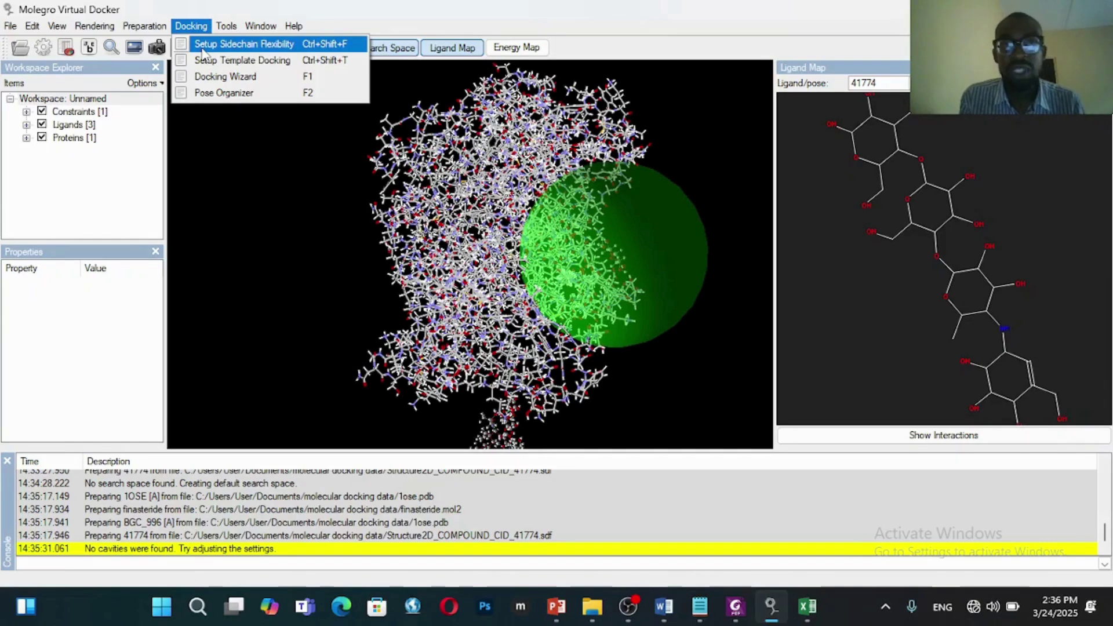
Start a docking run including finasteride, BGC_996 [A] and ligand 41774
{"action": "left_click", "coordinate": [209, 79]}
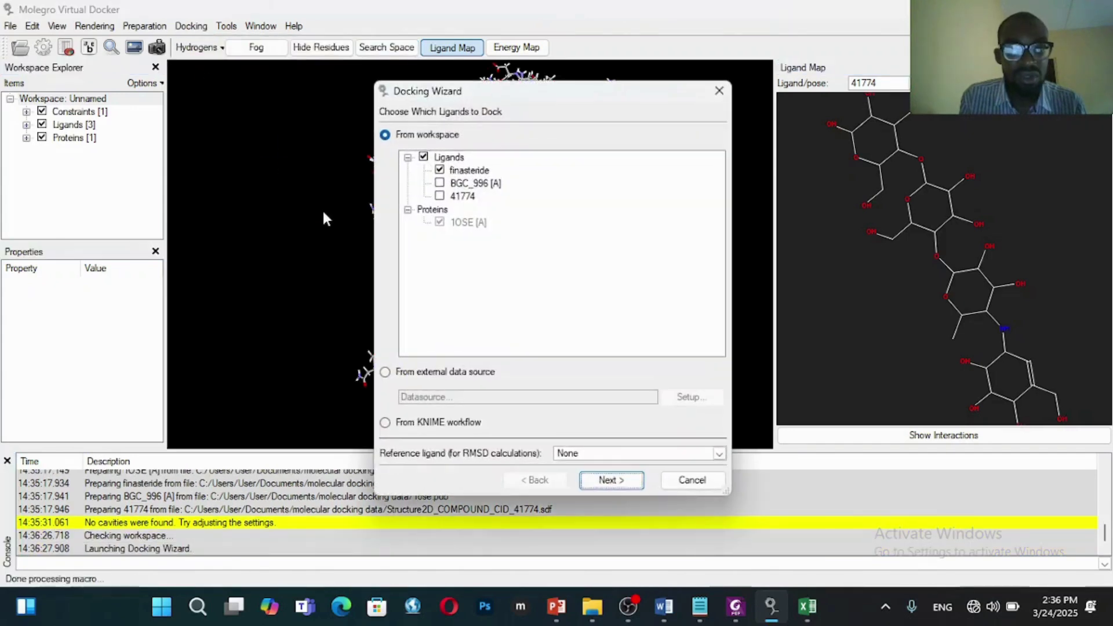
{"action": "left_click", "coordinate": [440, 184]}
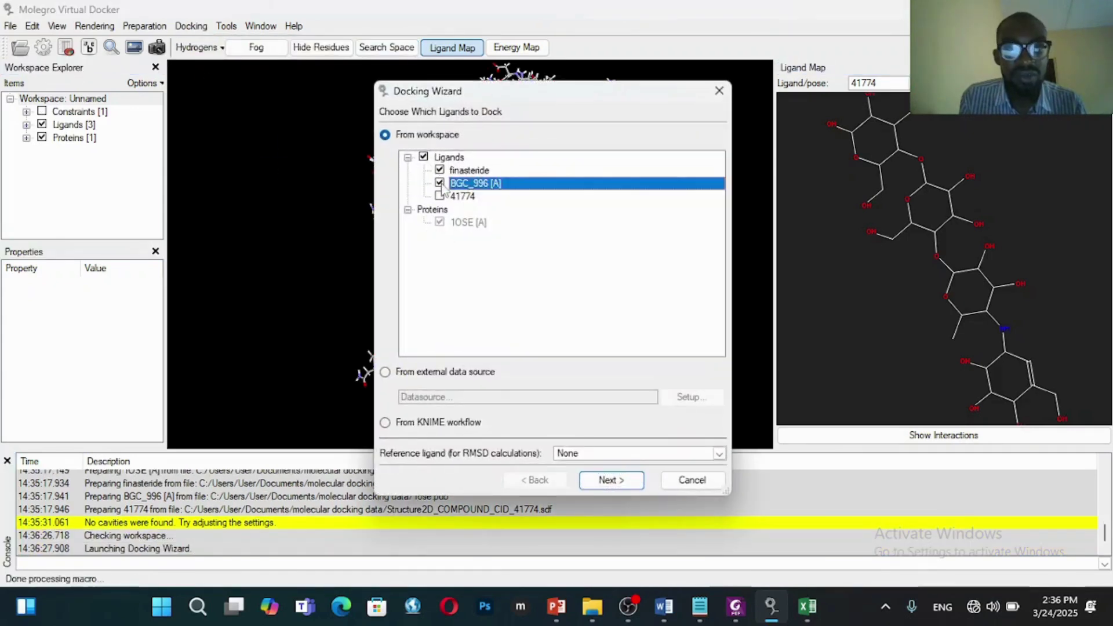
{"action": "left_click", "coordinate": [440, 196]}
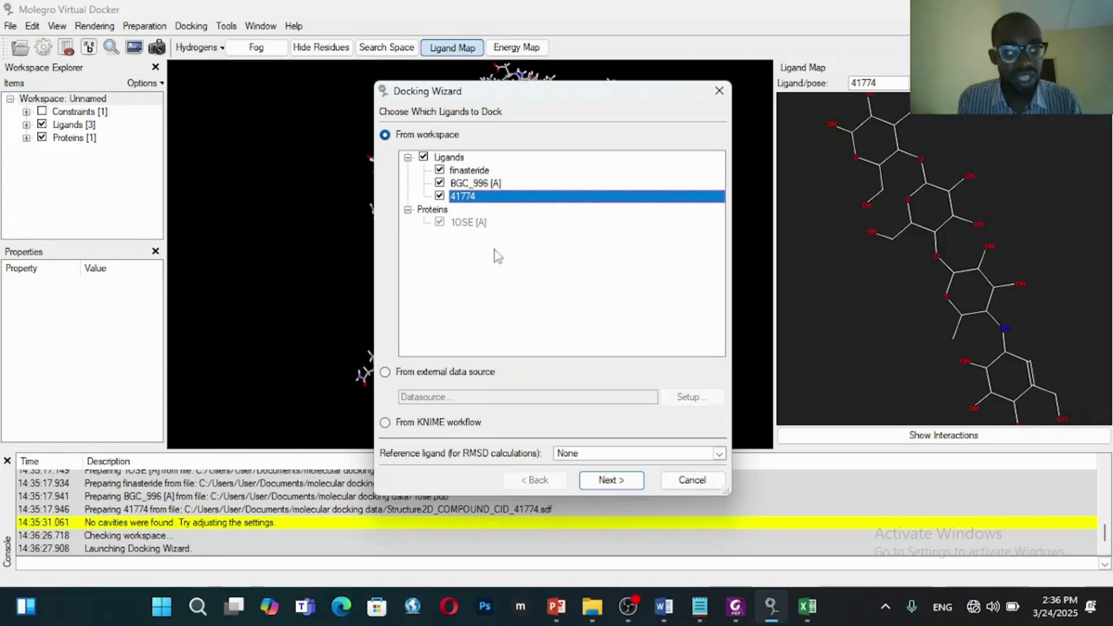
{"action": "left_click", "coordinate": [596, 483]}
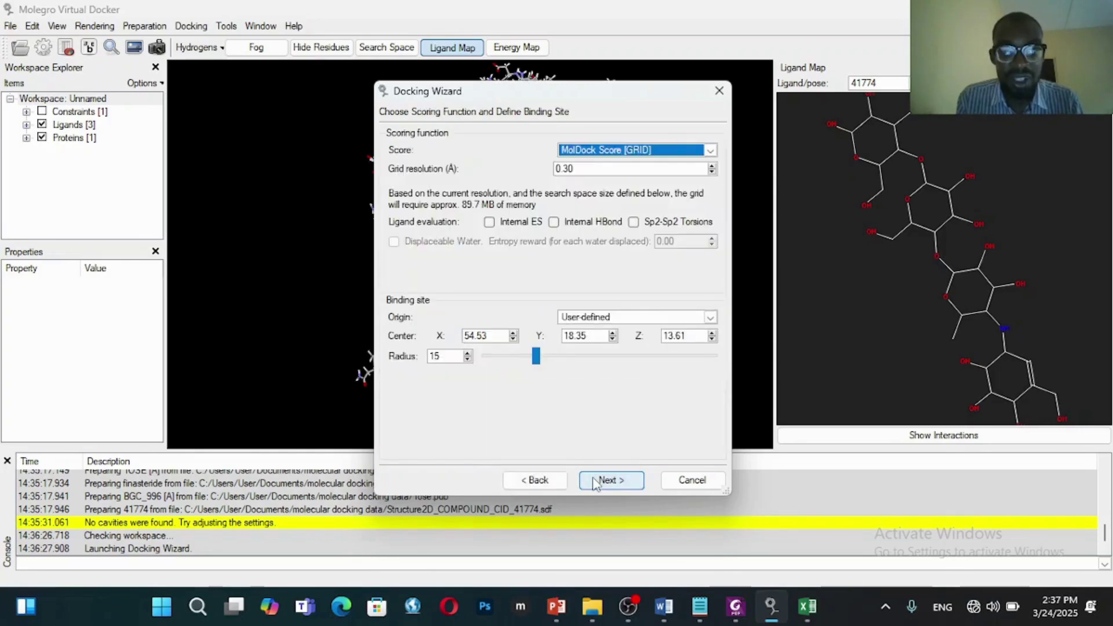
Set scoring to MolDock Score and advance past search and clustering pages to the warnings
{"action": "left_click", "coordinate": [622, 152]}
{"action": "left_click", "coordinate": [622, 169]}
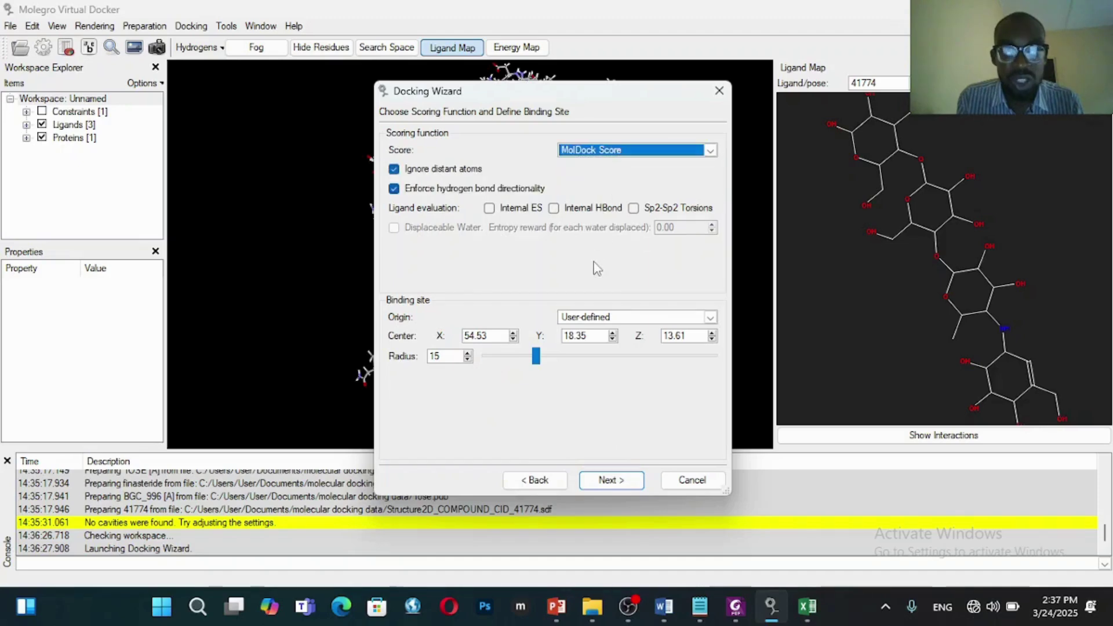
{"action": "left_click", "coordinate": [611, 486]}
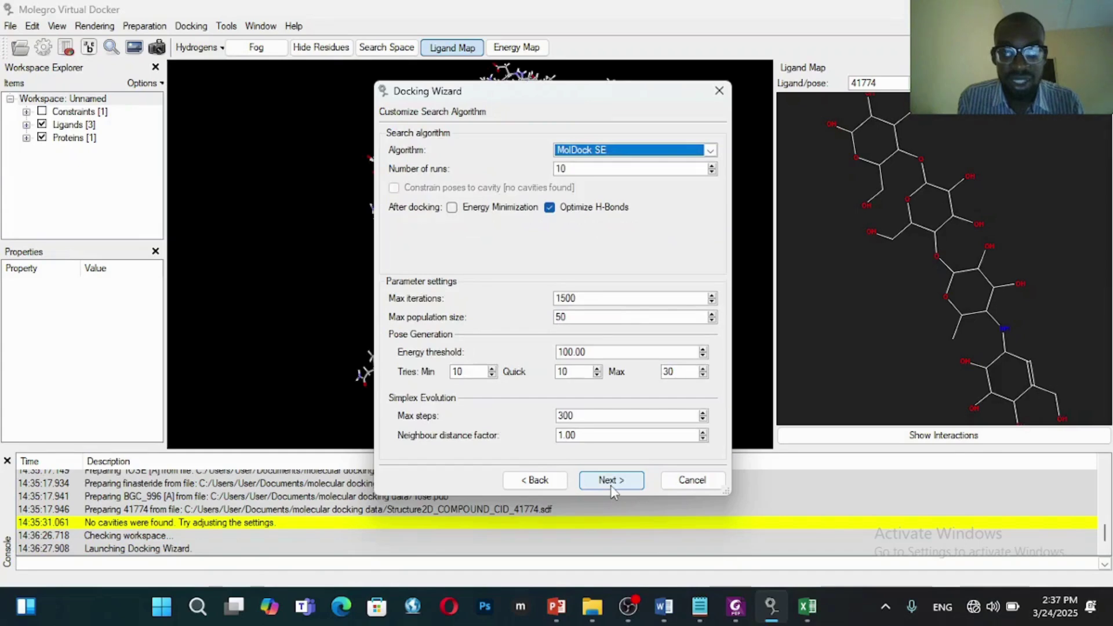
{"action": "left_click", "coordinate": [610, 480]}
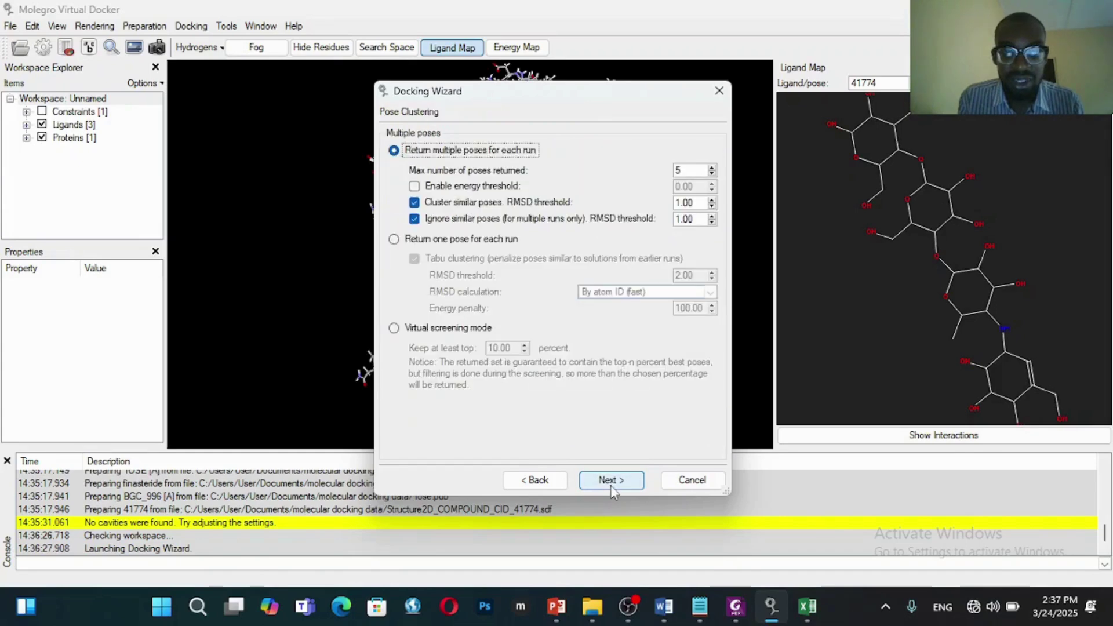
{"action": "left_click", "coordinate": [611, 486]}
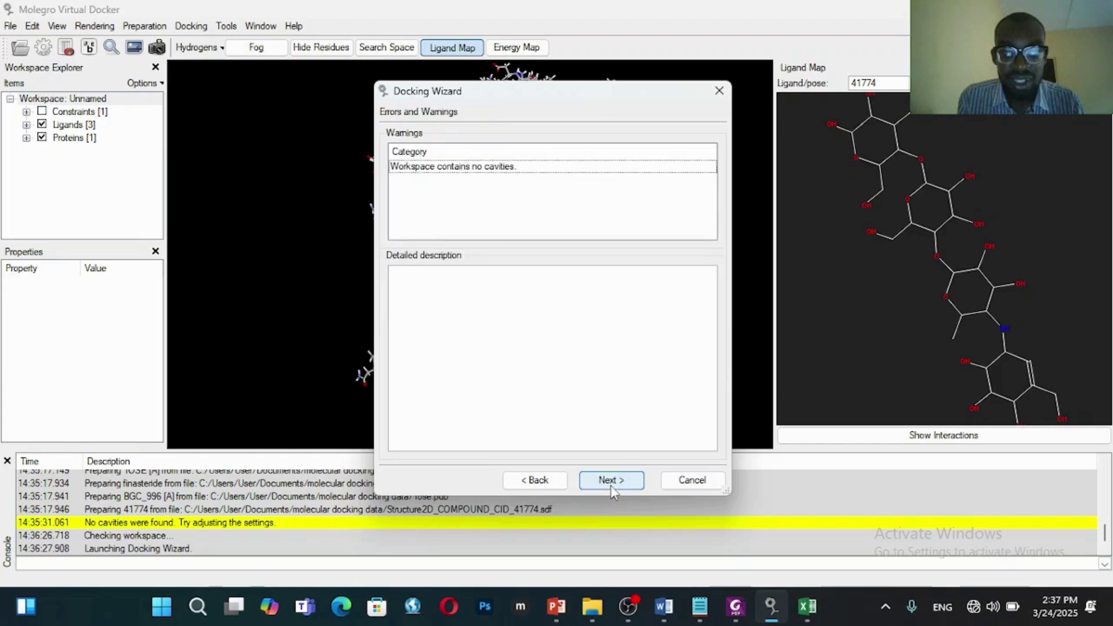
Read the full no-cavities warning description, then close the Docking Wizard
{"action": "left_click", "coordinate": [512, 169]}
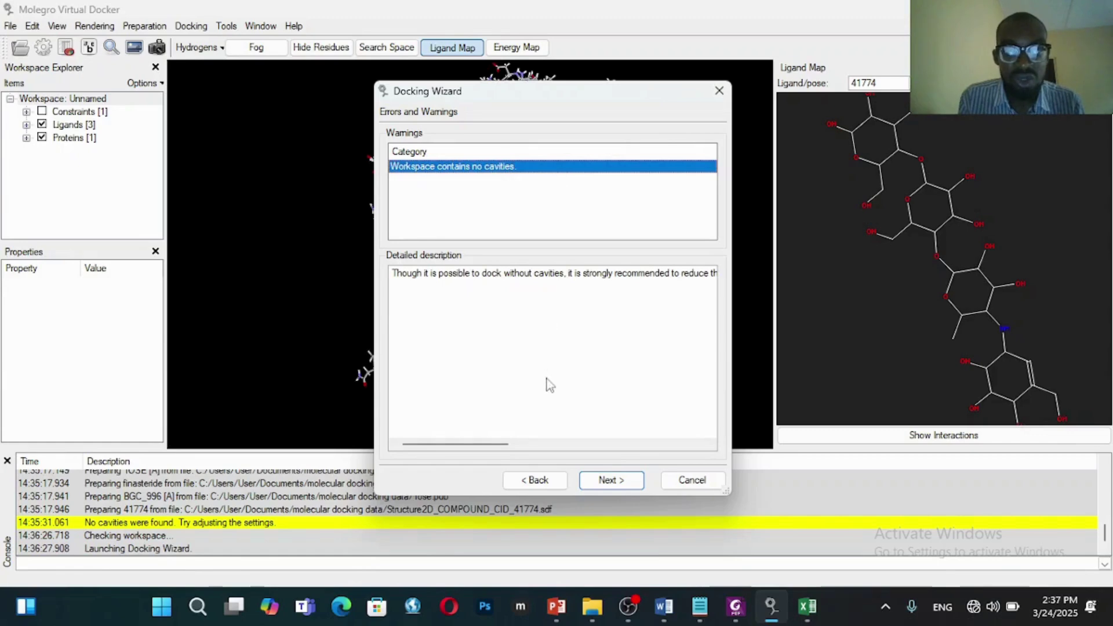
{"action": "left_click_drag", "start_coordinate": [493, 443], "coordinate": [431, 458]}
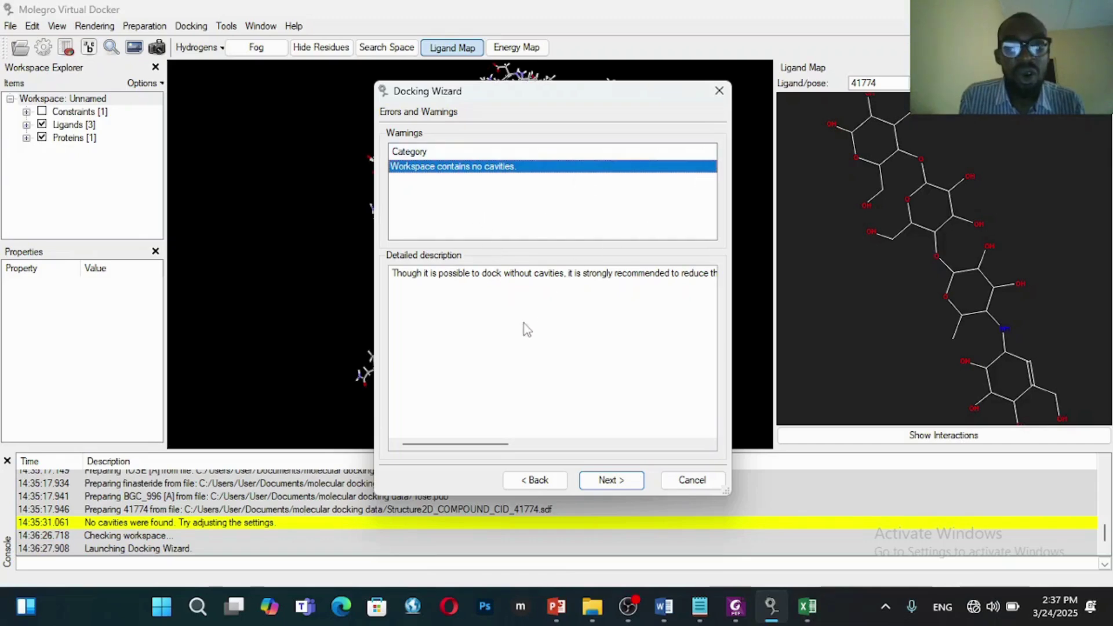
{"action": "mouse_move", "coordinate": [480, 446]}
{"action": "left_mouse_down"}
{"action": "mouse_move", "coordinate": [494, 448]}
{"action": "mouse_move", "coordinate": [474, 448]}
{"action": "left_mouse_up"}
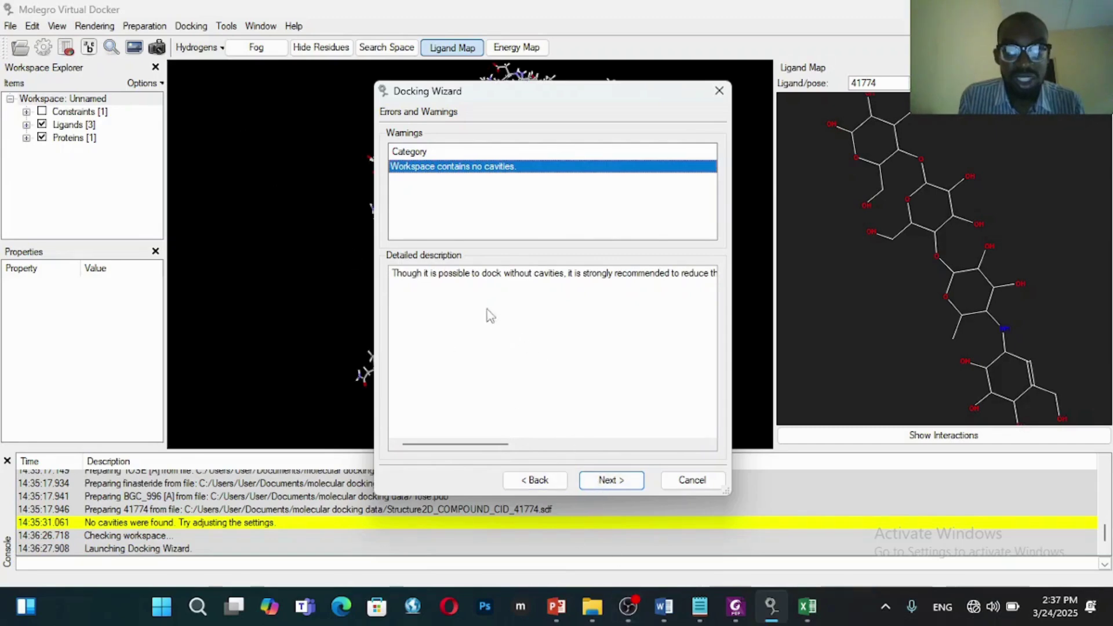
{"action": "left_click_drag", "start_coordinate": [472, 444], "coordinate": [531, 448]}
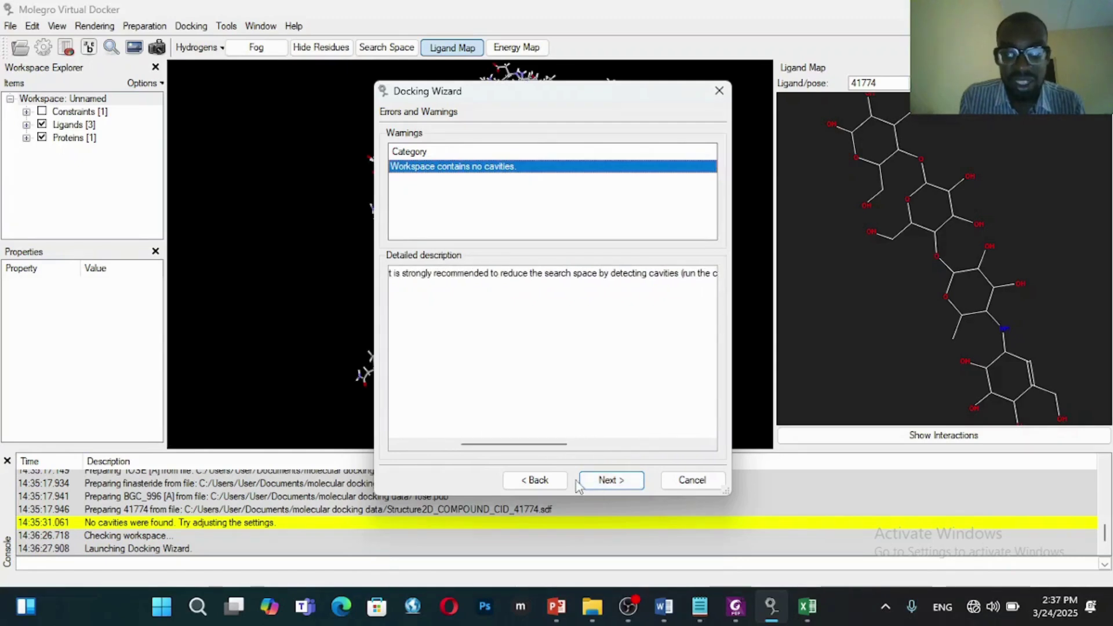
{"action": "left_click", "coordinate": [719, 91]}
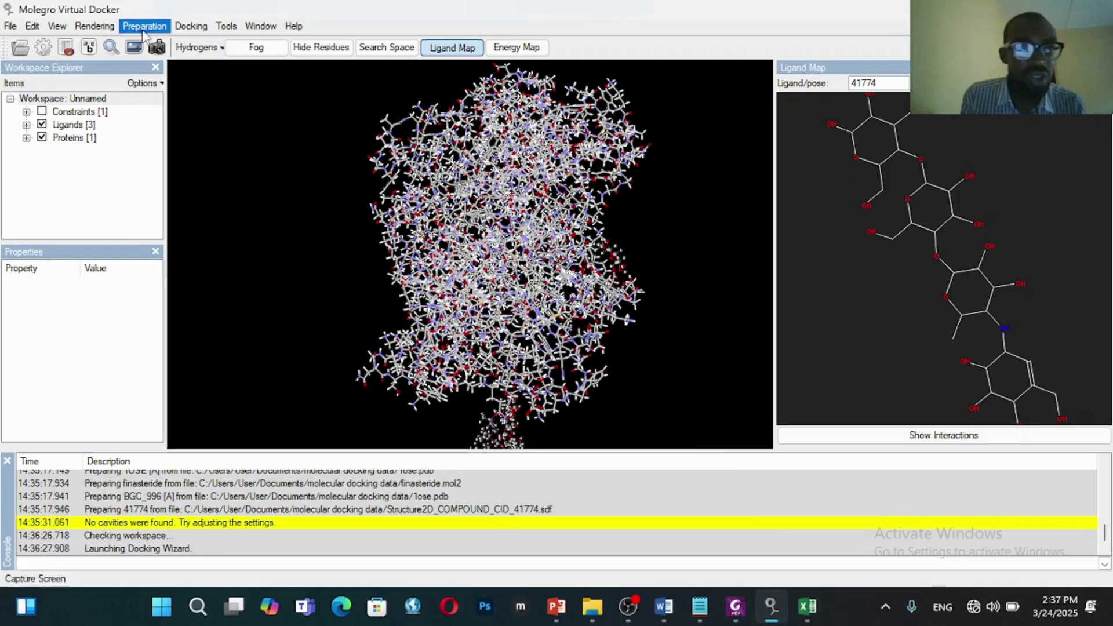
Rerun cavity detection over the whole protein, with a maximum of 5 cavities
{"action": "left_click", "coordinate": [139, 27]}
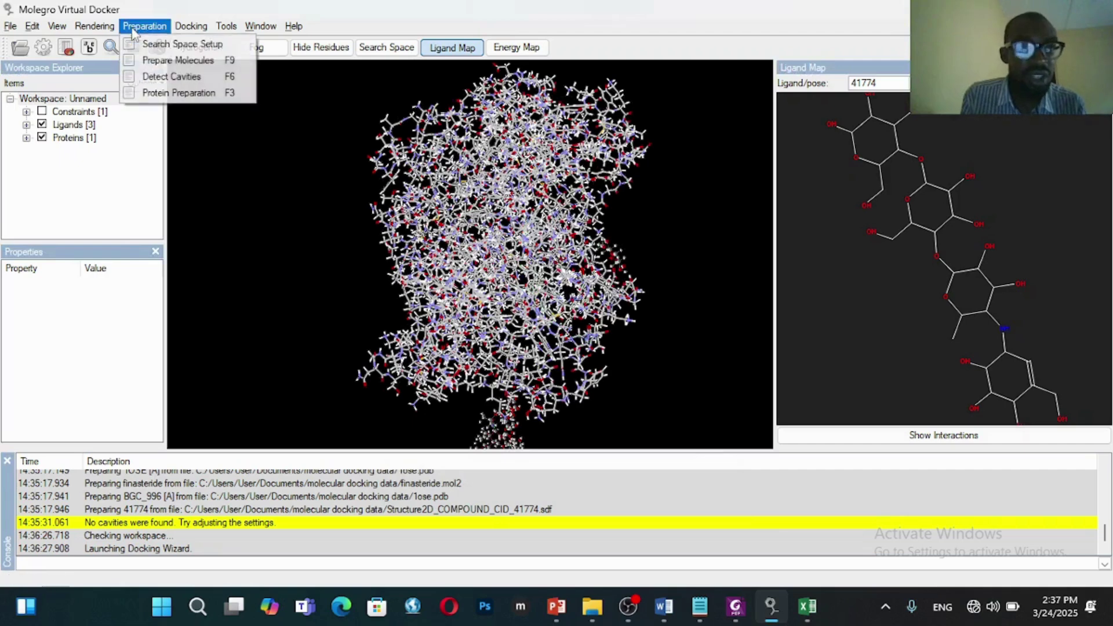
{"action": "left_click", "coordinate": [156, 77]}
{"action": "left_click", "coordinate": [304, 175]}
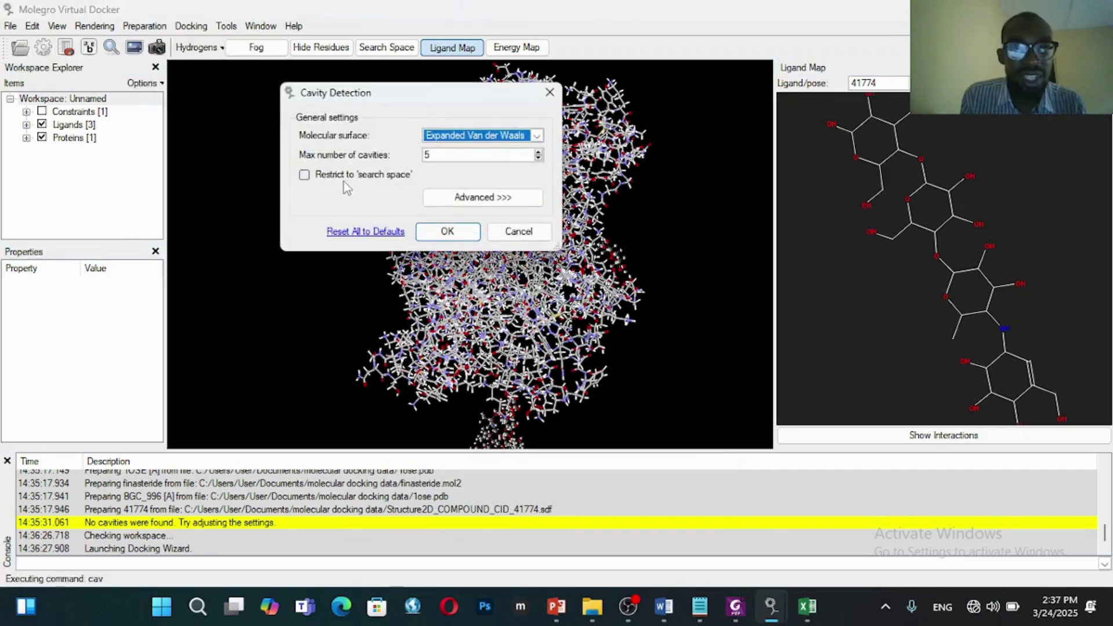
{"action": "left_click", "coordinate": [447, 231]}
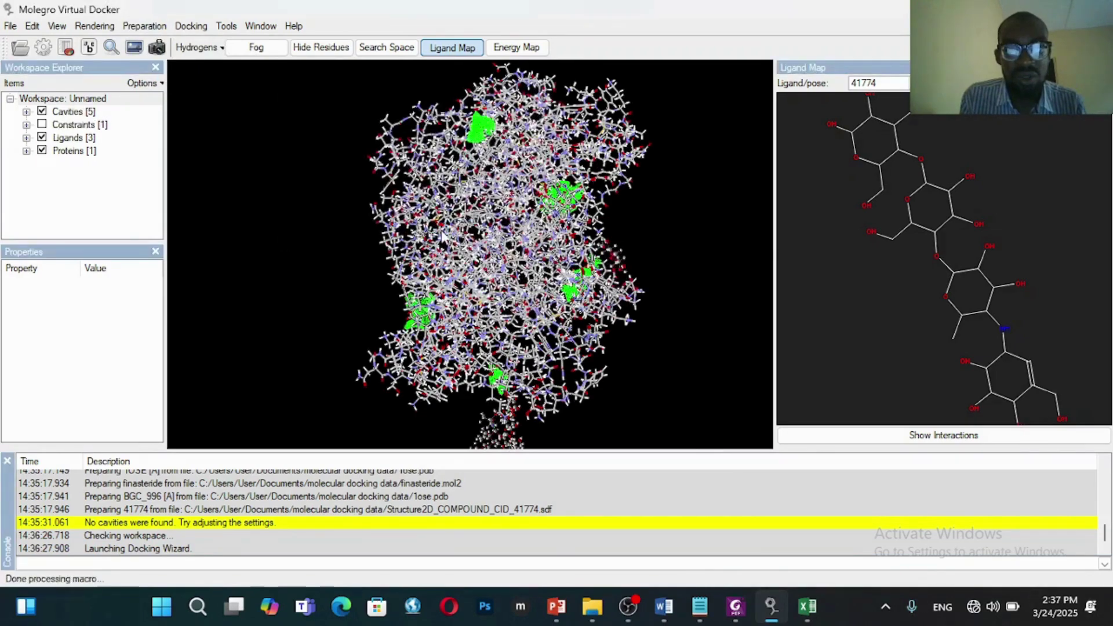
{"action": "left_click_drag", "start_coordinate": [609, 189], "coordinate": [580, 200]}
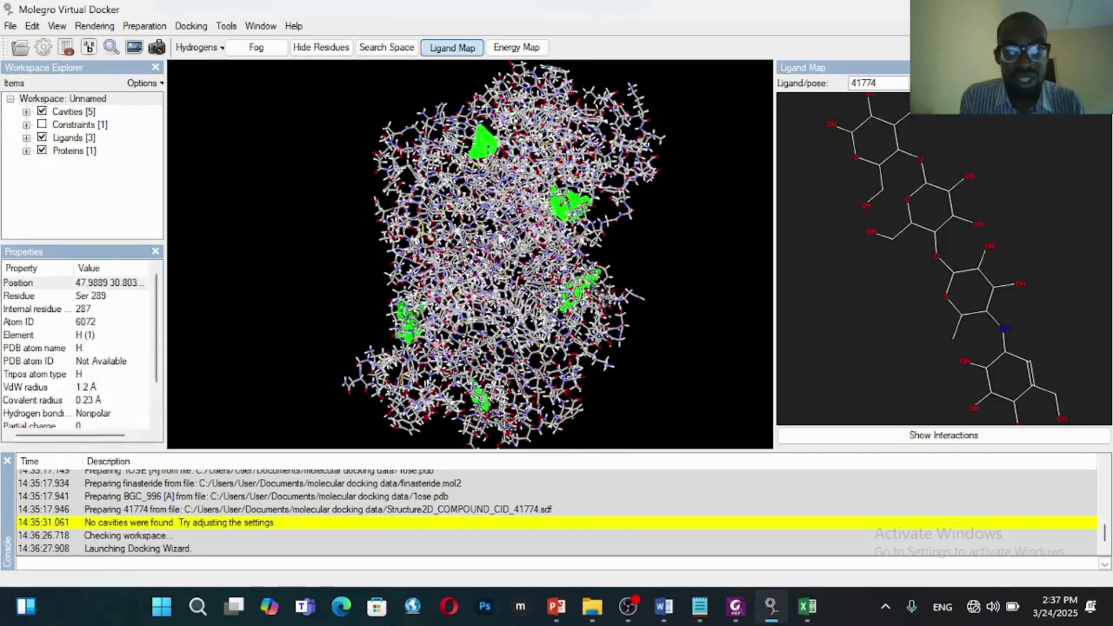
{"action": "left_click", "coordinate": [191, 26]}
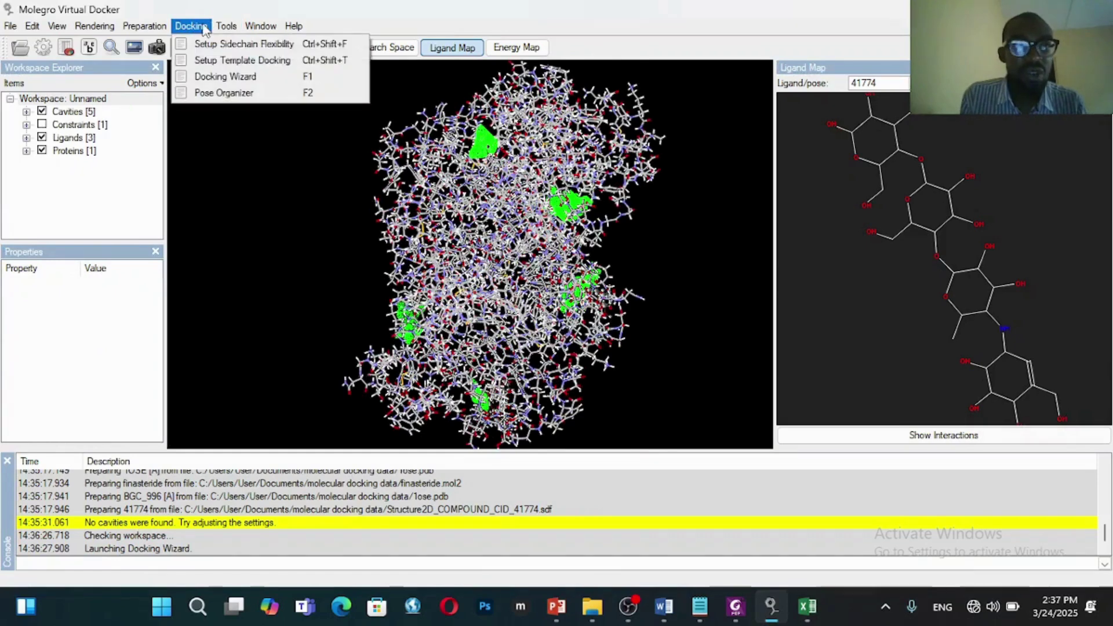
Relaunch the Docking Wizard with BGC_996 [A] and 41774 added, and accept every page to start docking
{"action": "left_click", "coordinate": [230, 80]}
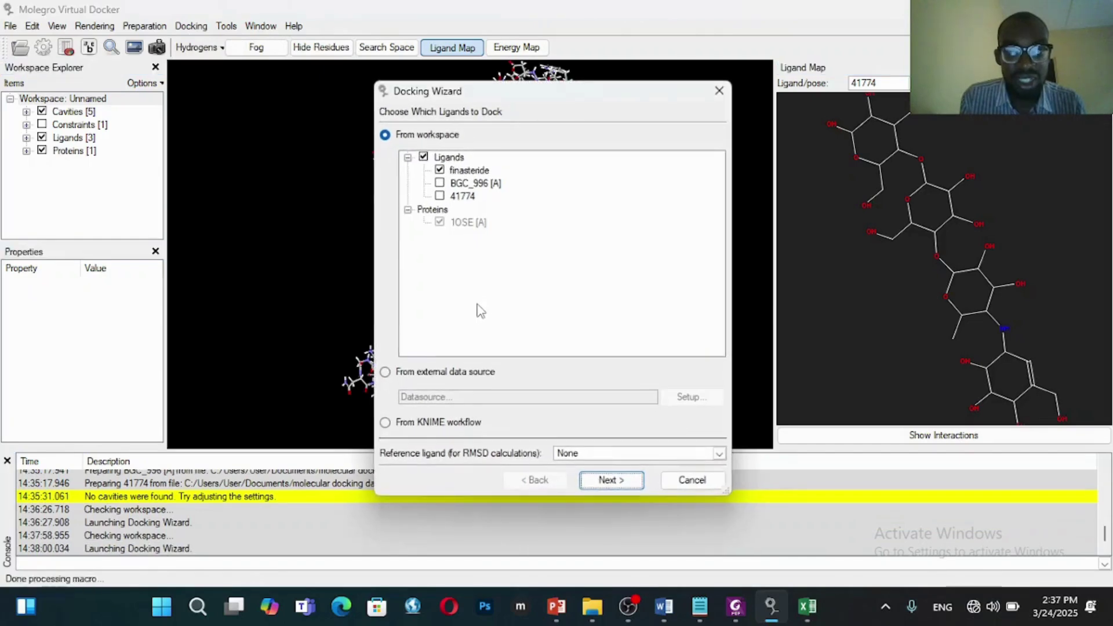
{"action": "left_click", "coordinate": [440, 183]}
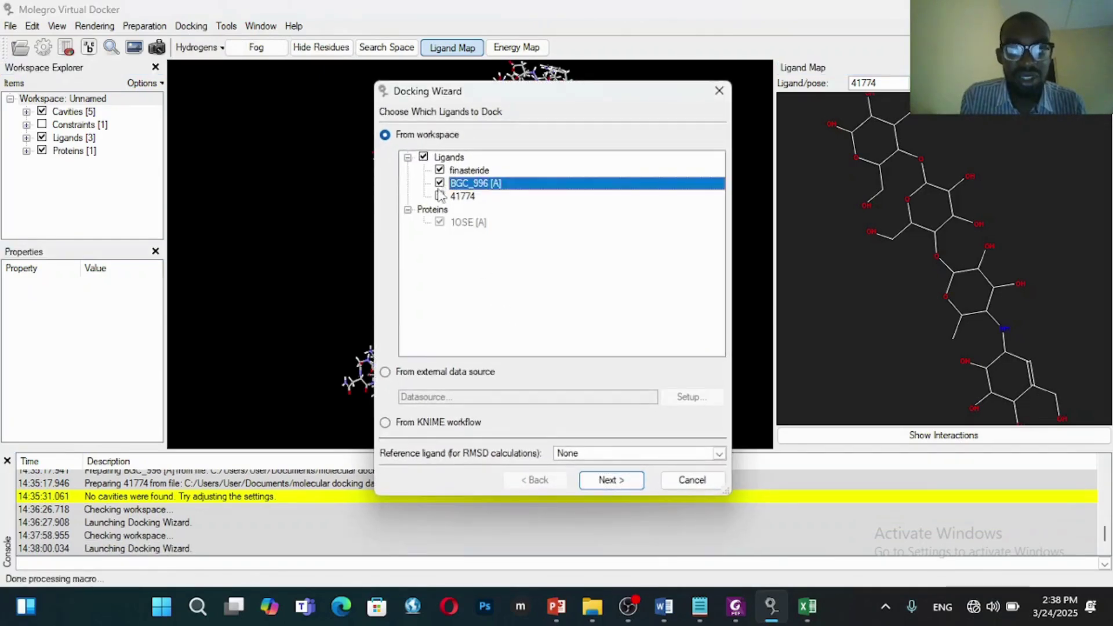
{"action": "left_click", "coordinate": [439, 196]}
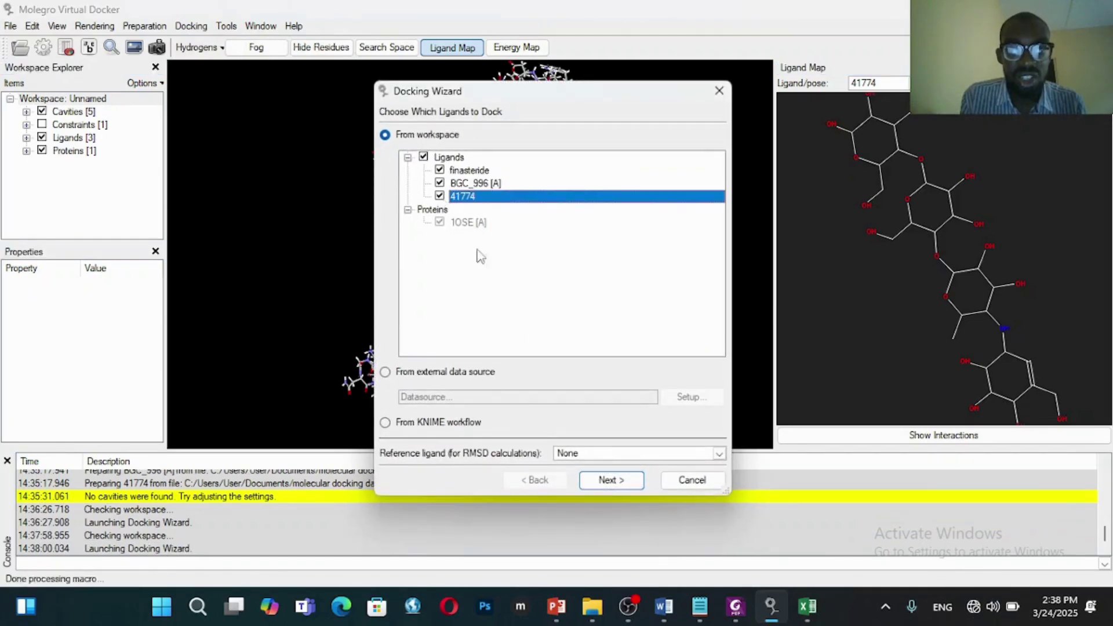
{"action": "left_click", "coordinate": [609, 481]}
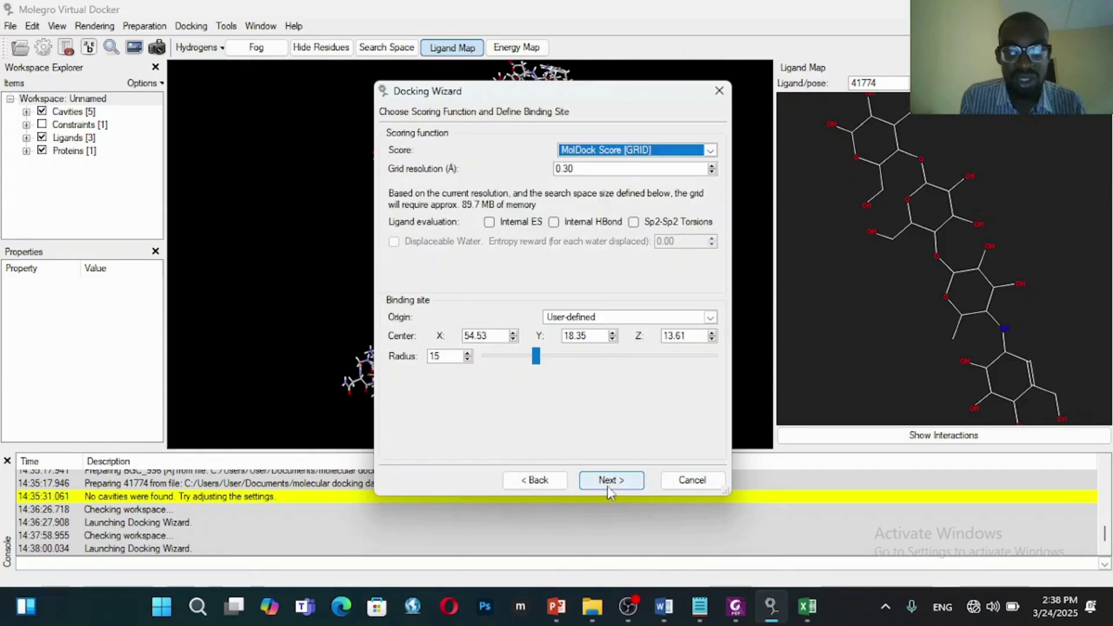
{"action": "left_click", "coordinate": [609, 481]}
{"action": "left_click", "coordinate": [609, 482]}
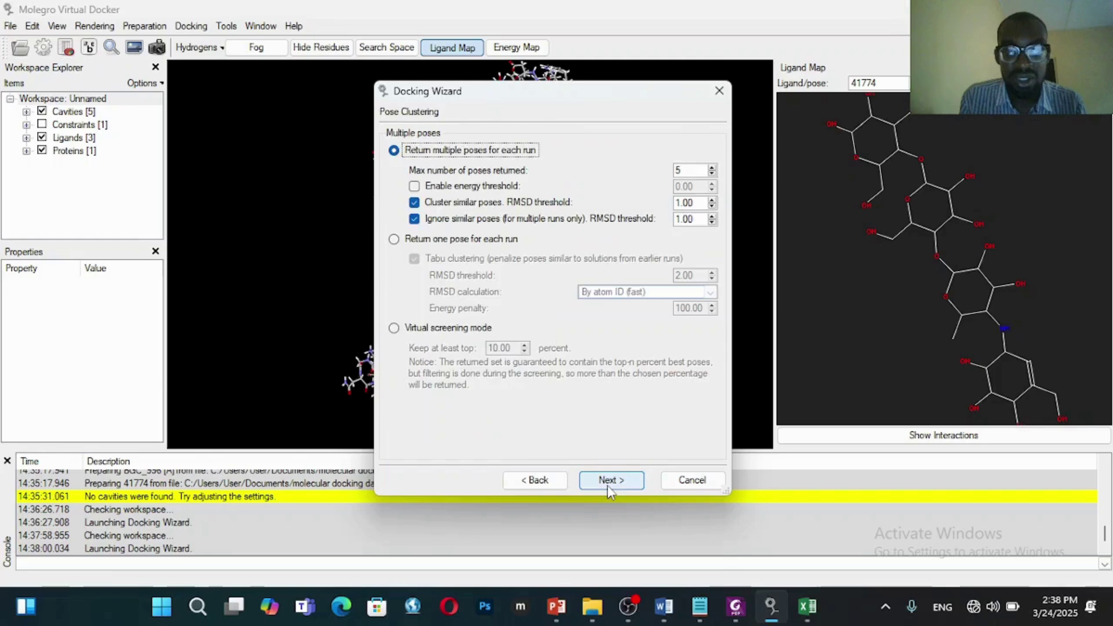
{"action": "left_click", "coordinate": [609, 481]}
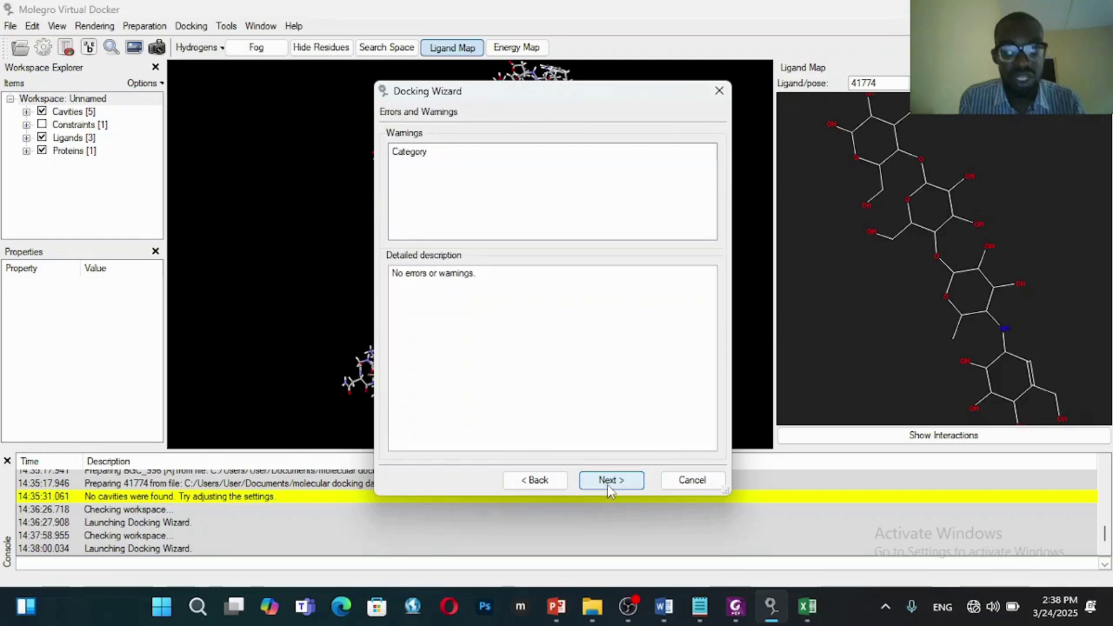
{"action": "left_click", "coordinate": [609, 481]}
{"action": "left_click", "coordinate": [609, 482]}
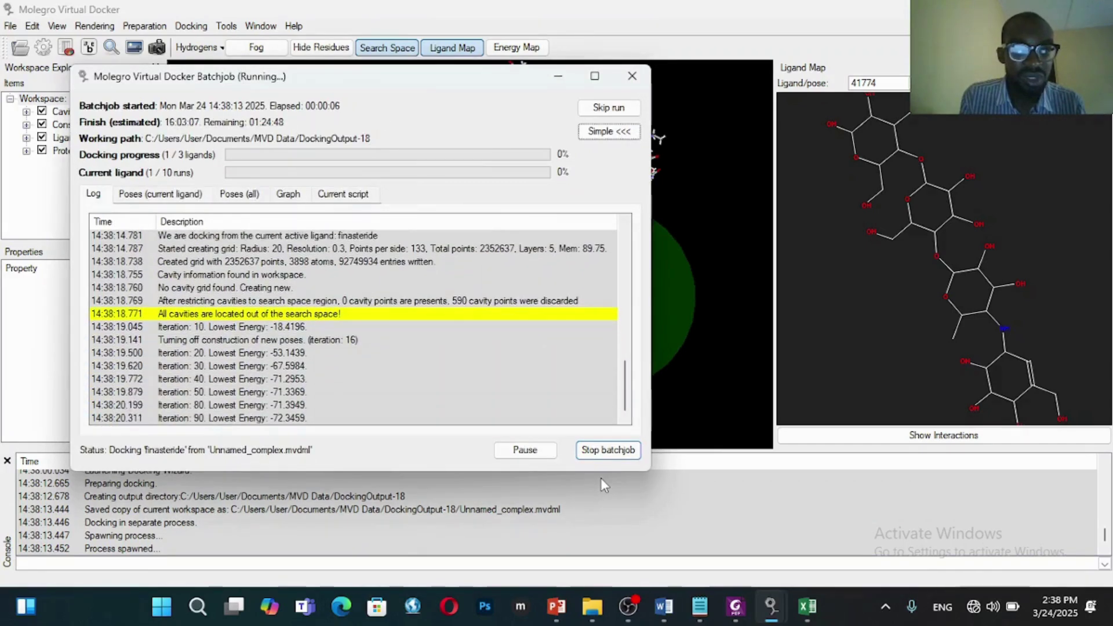
Check the current-ligand and all-ligand poses, showing finasteride's scores of -72.3916 and -71.2465
{"action": "left_click", "coordinate": [142, 196]}
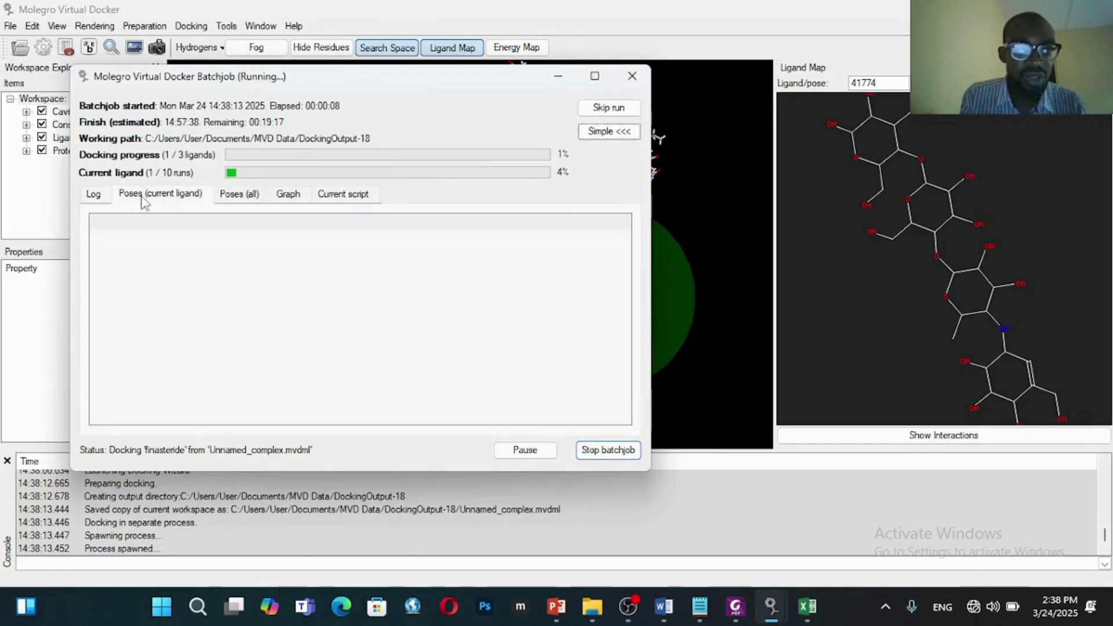
{"action": "left_click", "coordinate": [271, 200]}
{"action": "left_click", "coordinate": [210, 197]}
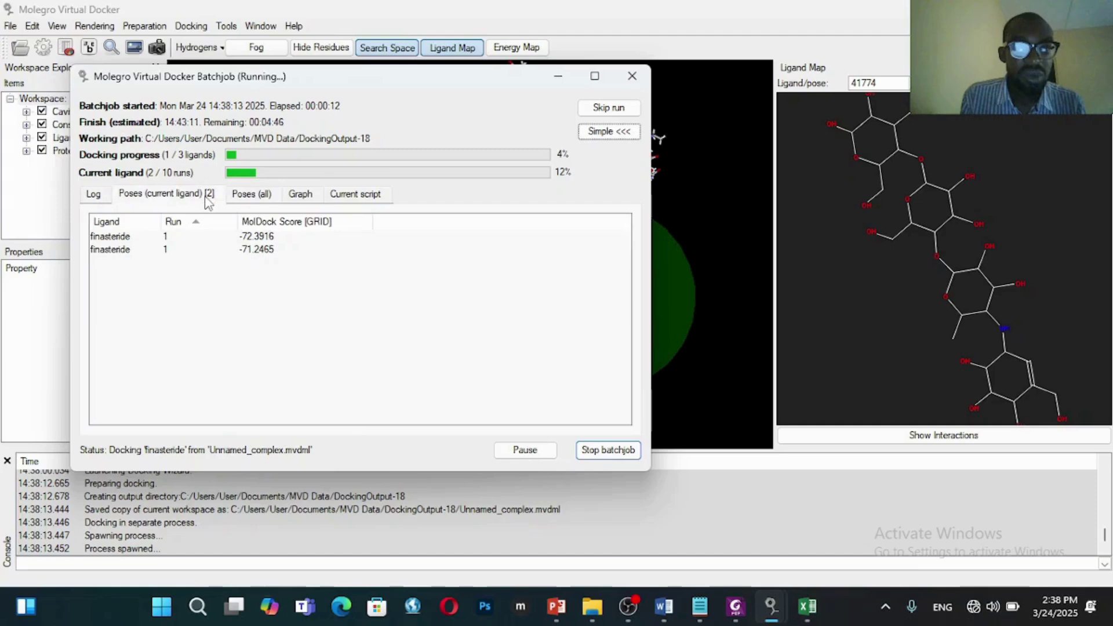